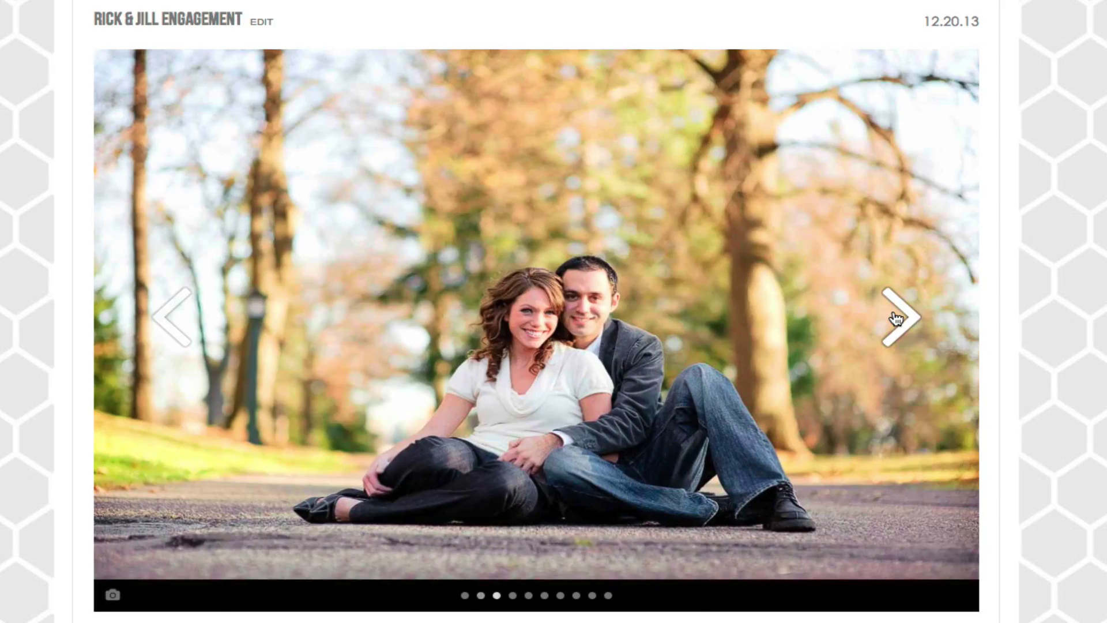
click(895, 319)
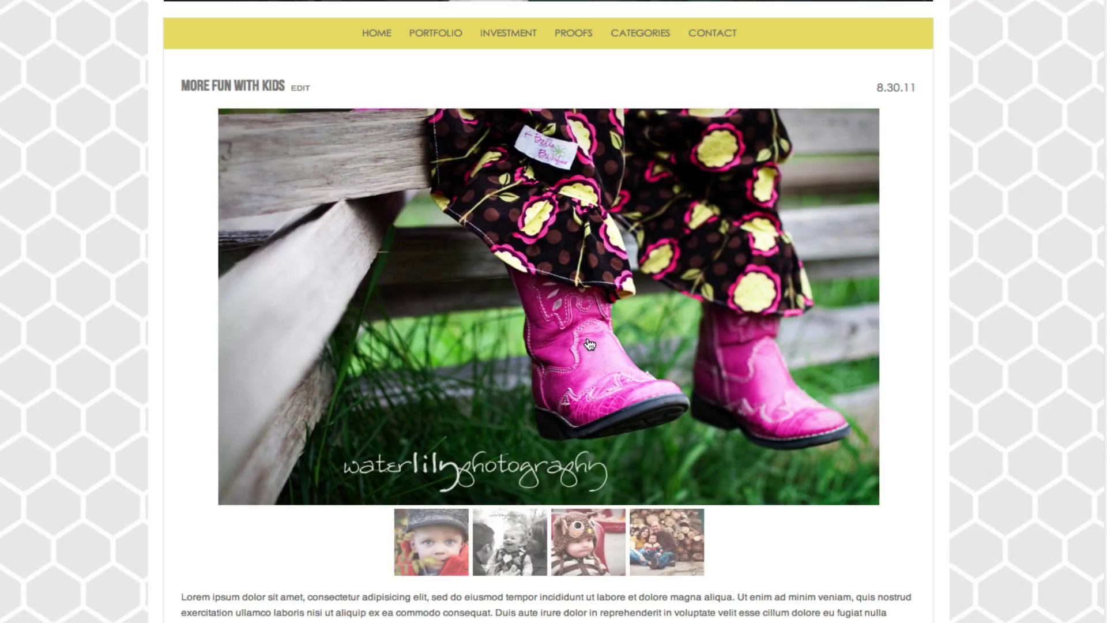
Preview the live site's slideshow and lightbox examples, stepping through several photos
click(588, 344)
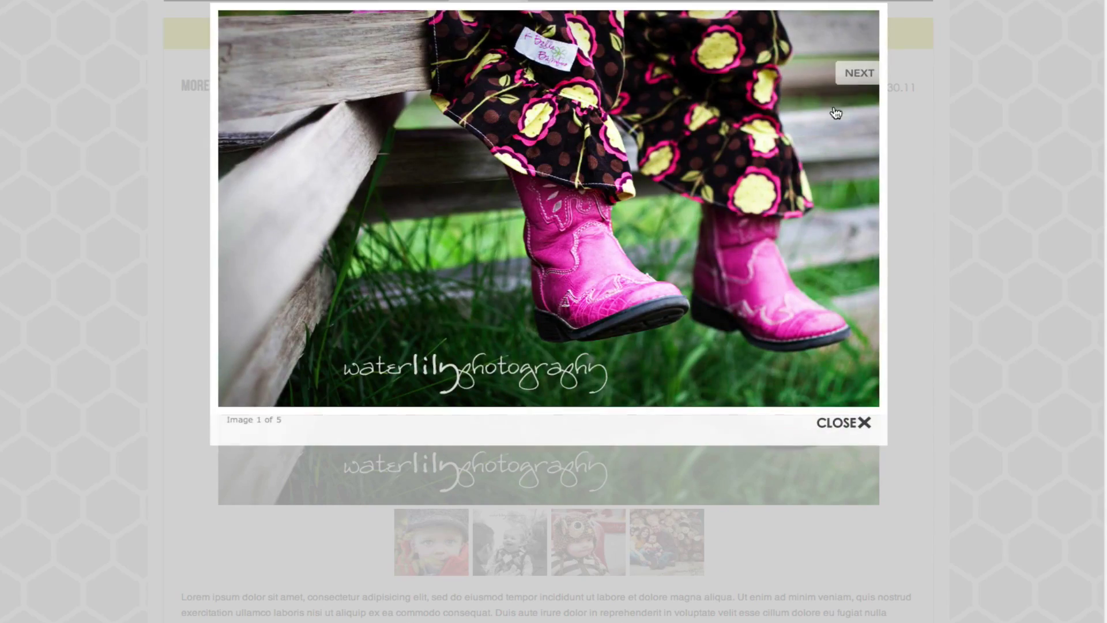
click(869, 74)
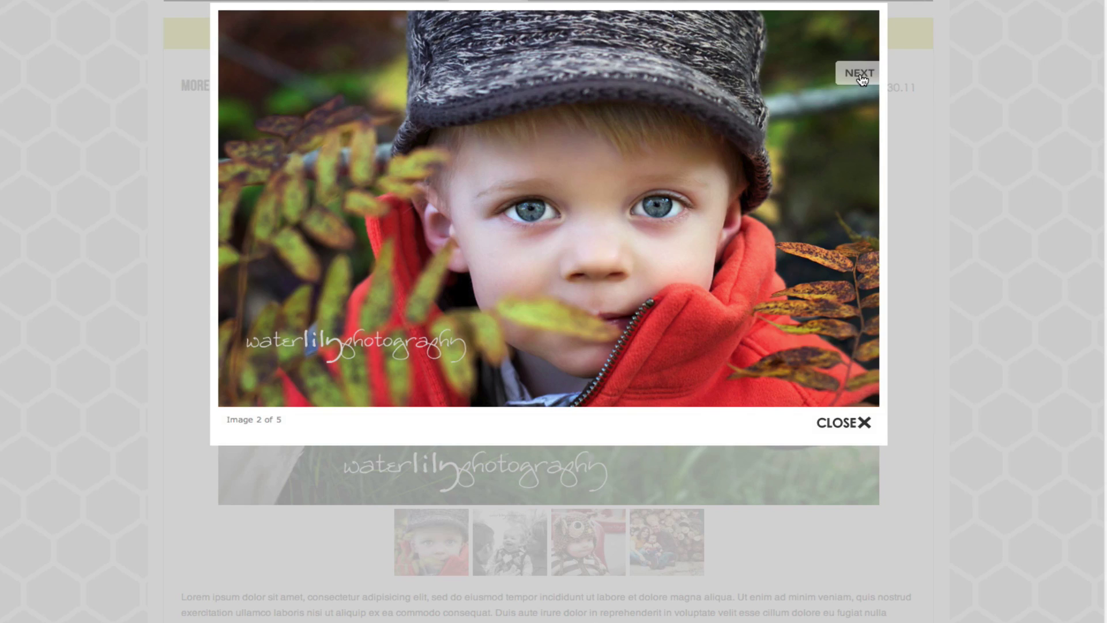
click(862, 74)
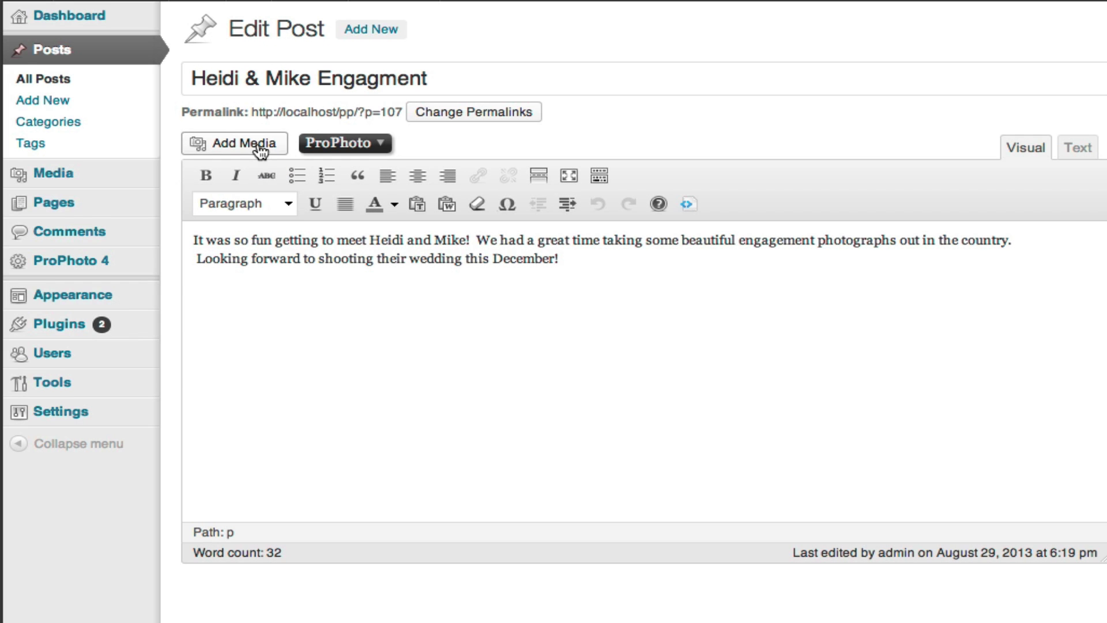
Bring up Add Media on its Upload Files section for the engagement post
click(259, 149)
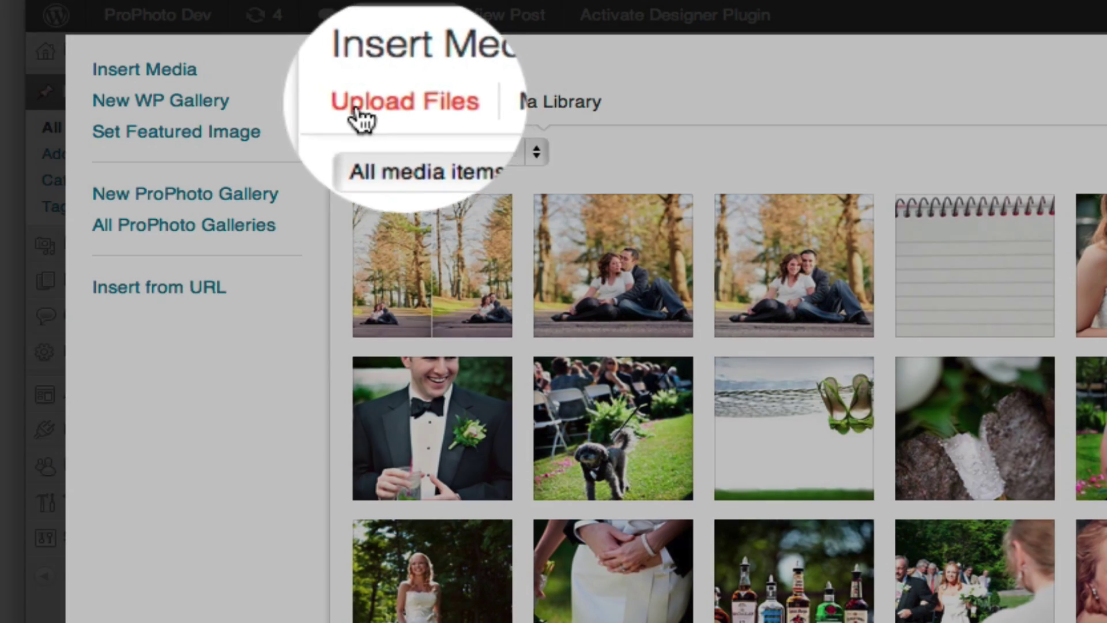
click(357, 109)
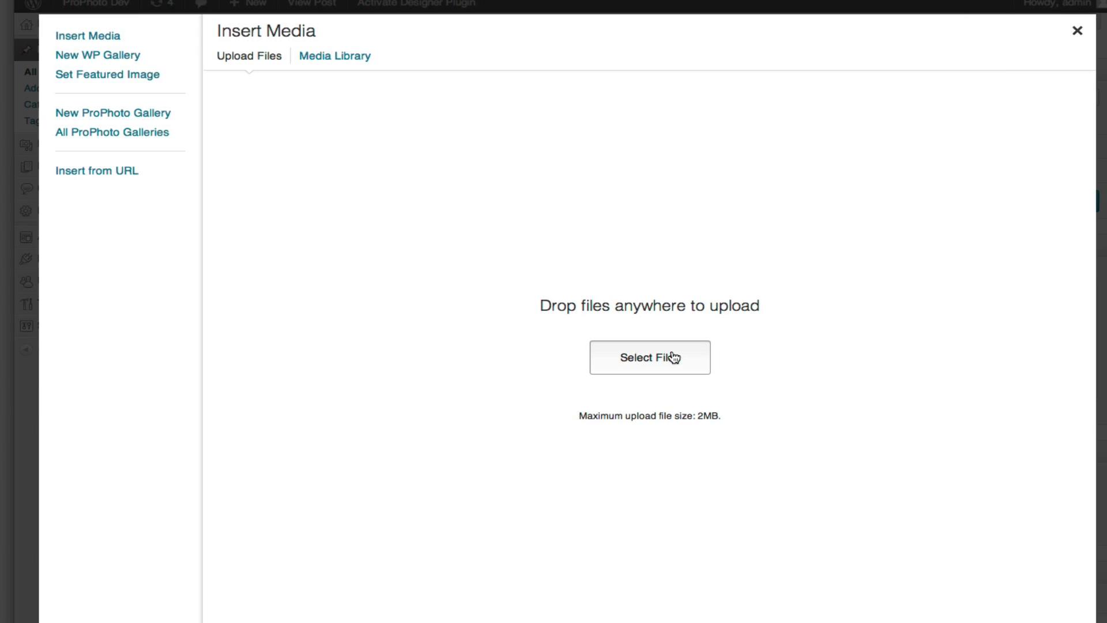
Select DFS0216.jpg through DFS0303.jpg in the file picker and upload all four
click(674, 356)
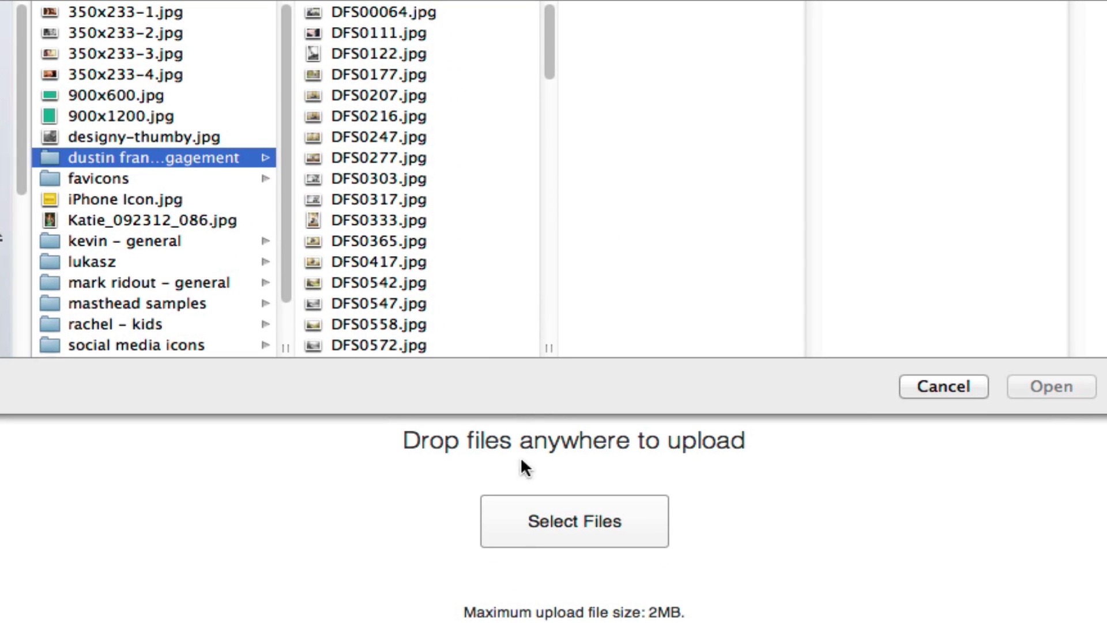
click(421, 116)
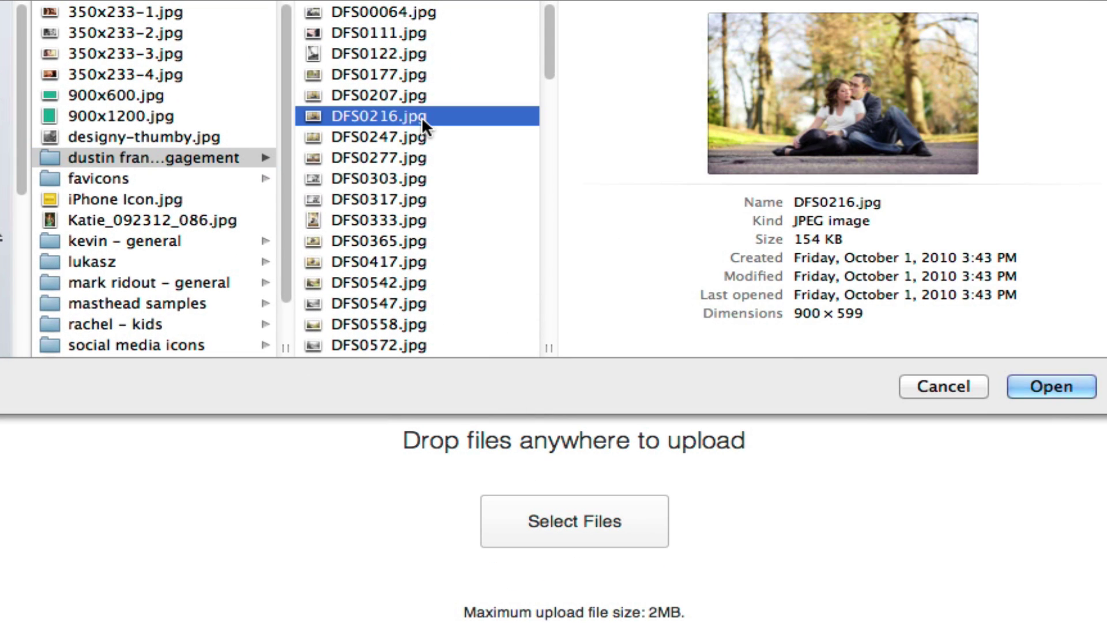
shift+click(423, 172)
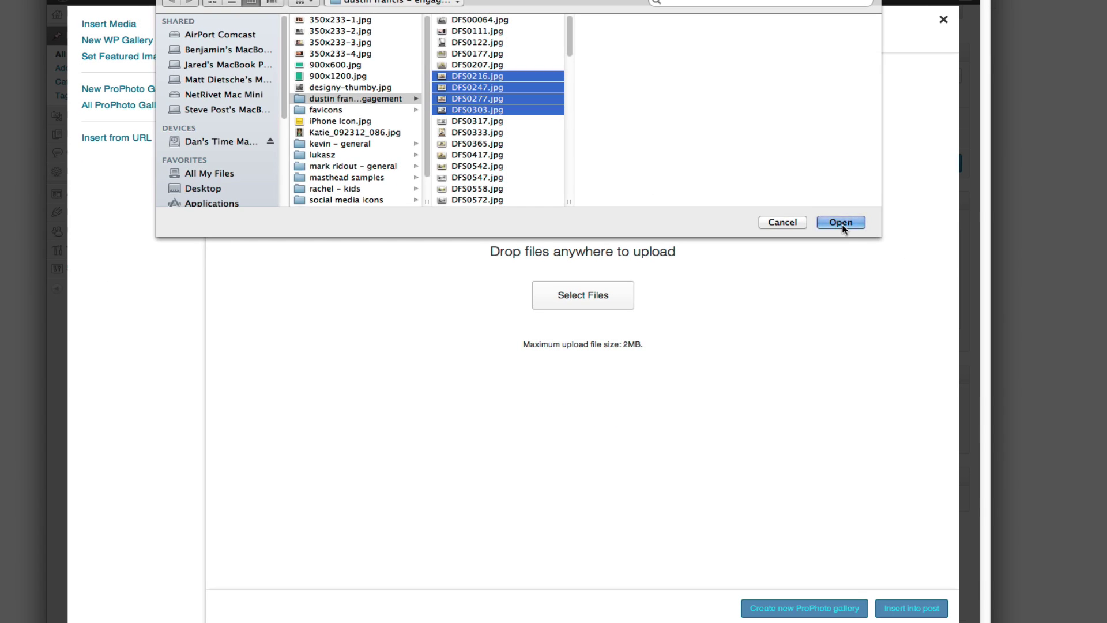
click(840, 223)
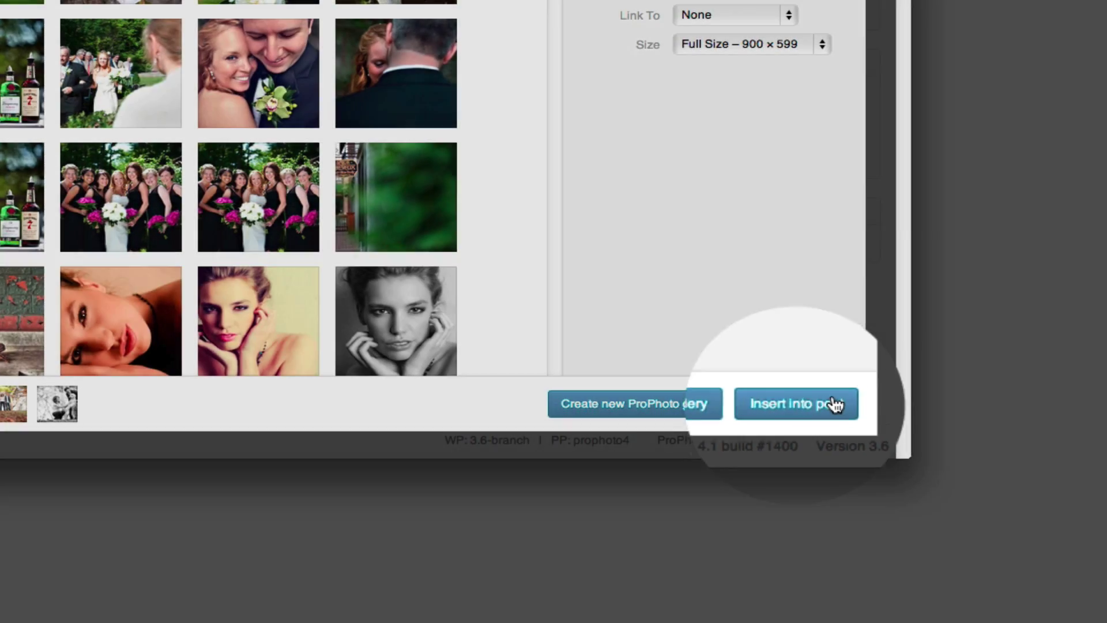
Insert the uploaded engagement photos into the post and scroll up to check them
click(834, 404)
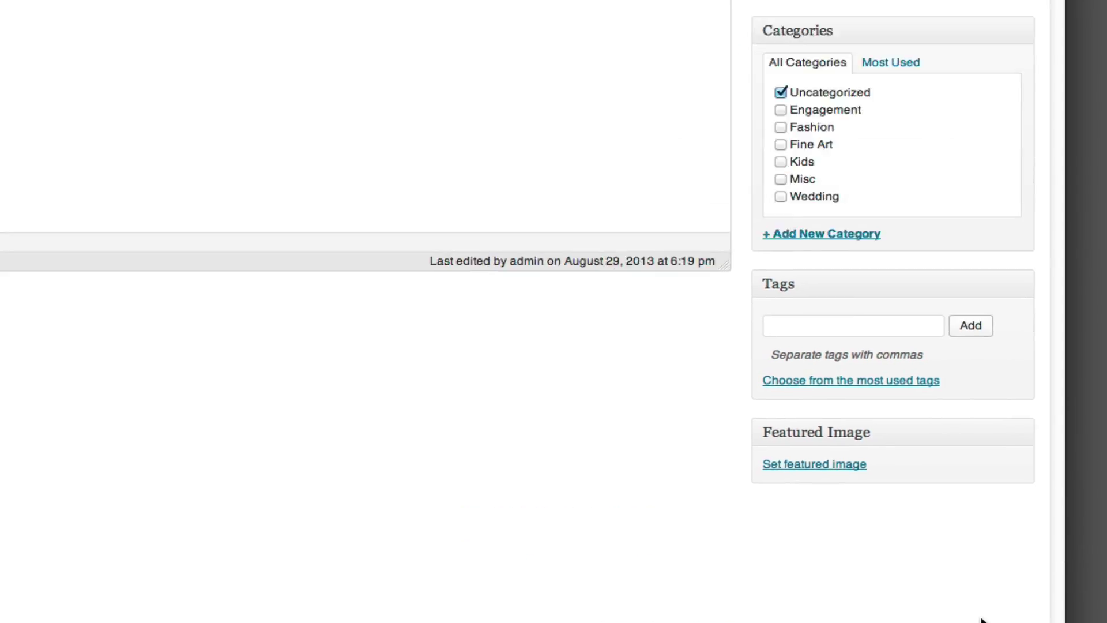
scroll(615, 380, up, 5)
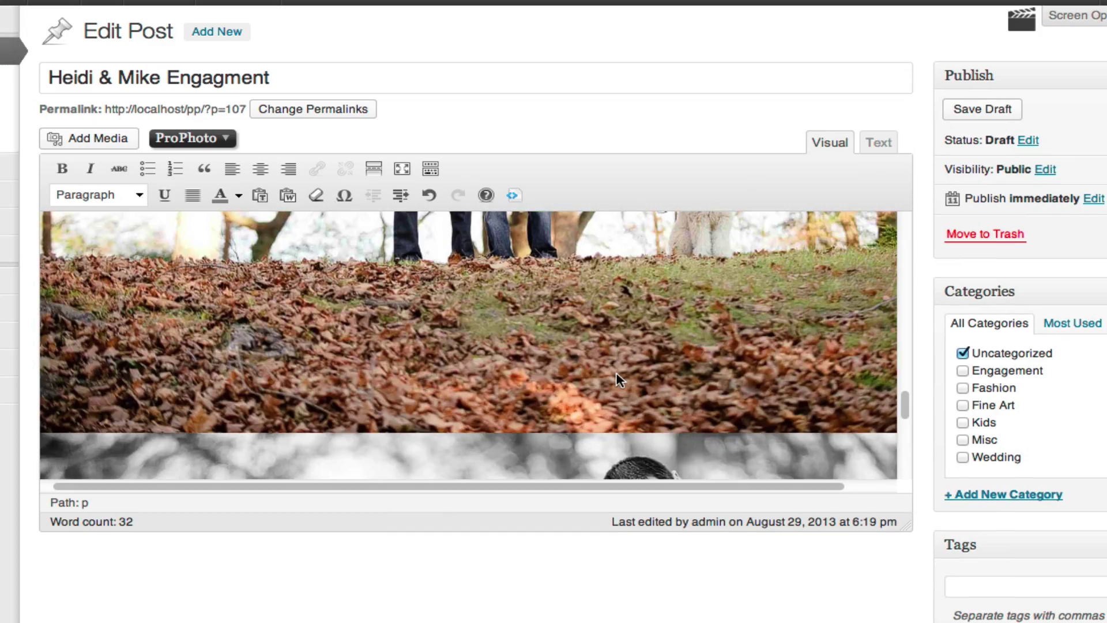
scroll(615, 380, up, 5)
scroll(616, 381, up, 5)
scroll(615, 380, up, 2)
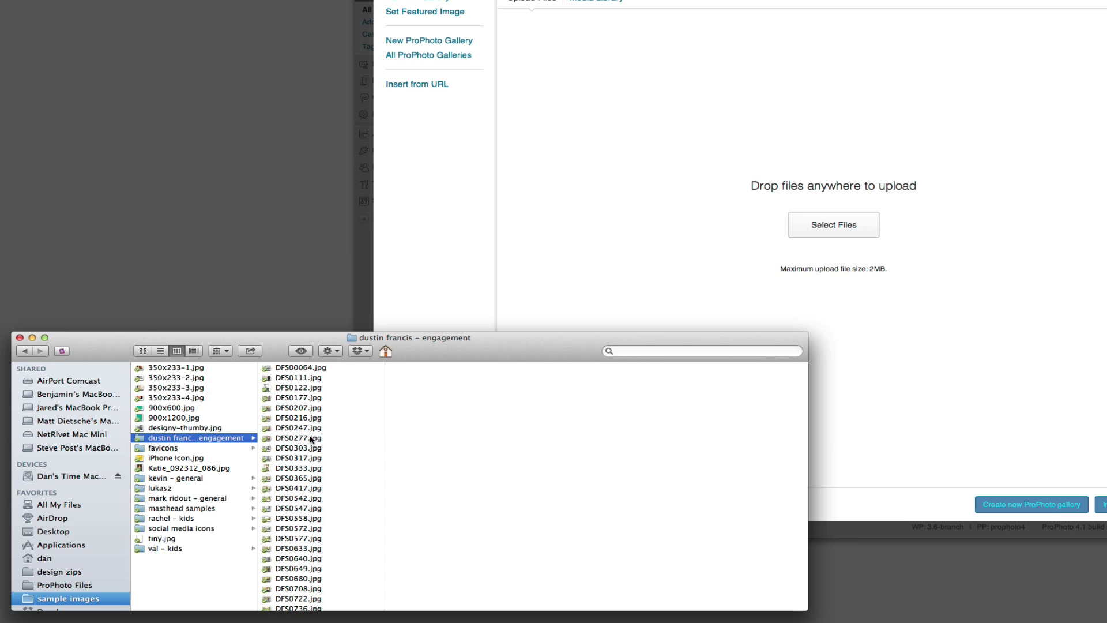
Drag DFS0277.jpg through DFS0417.jpg from Finder onto the upload drop area
click(298, 438)
shift+click(304, 487)
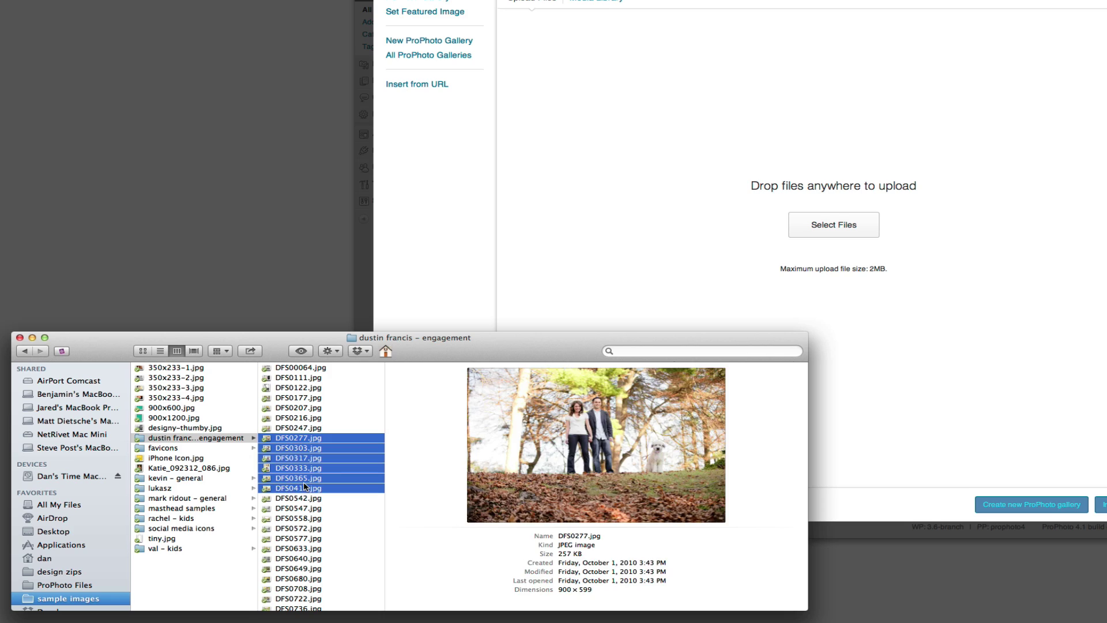
drag(305, 468, 716, 199)
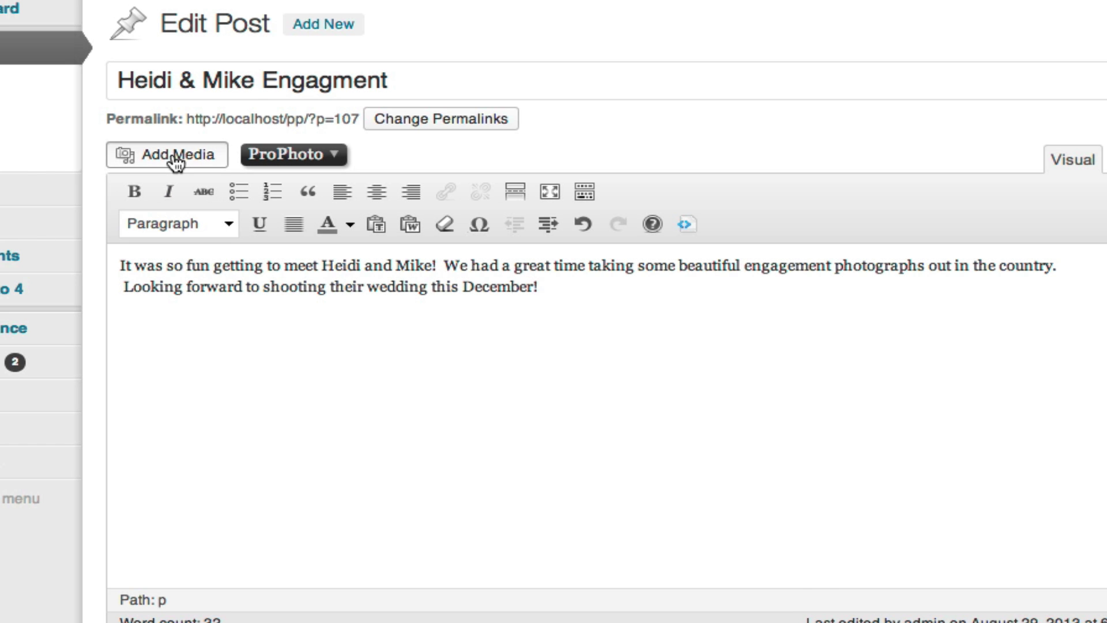
Insert the sunny-field photo from the Media Library into the post
click(167, 155)
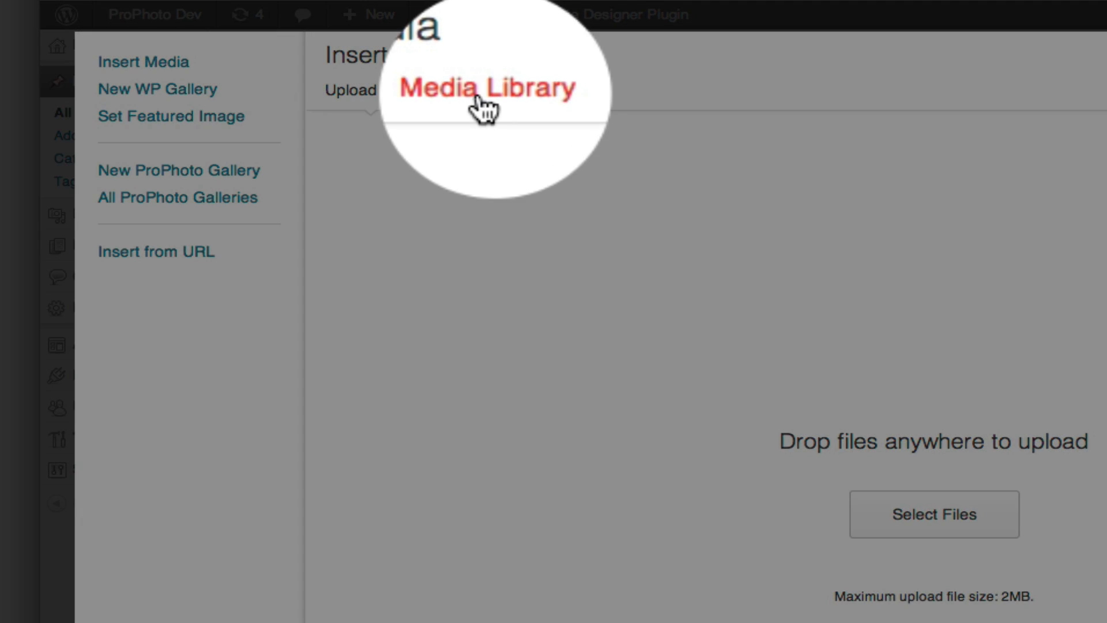
click(480, 99)
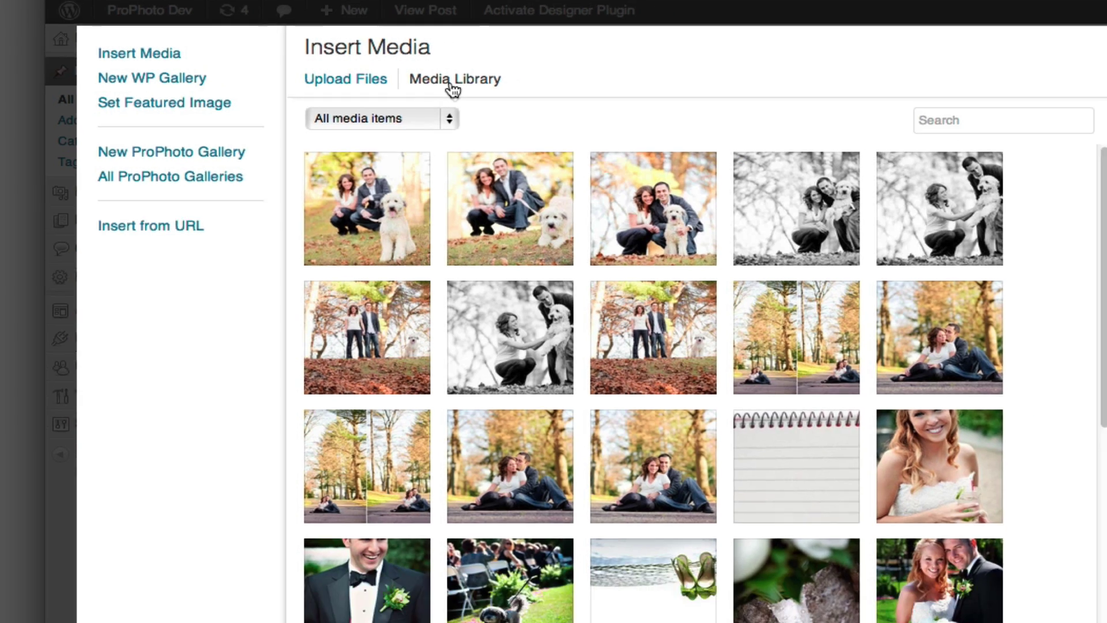
scroll(503, 167, down, 2)
scroll(503, 168, down, 5)
scroll(502, 167, down, 5)
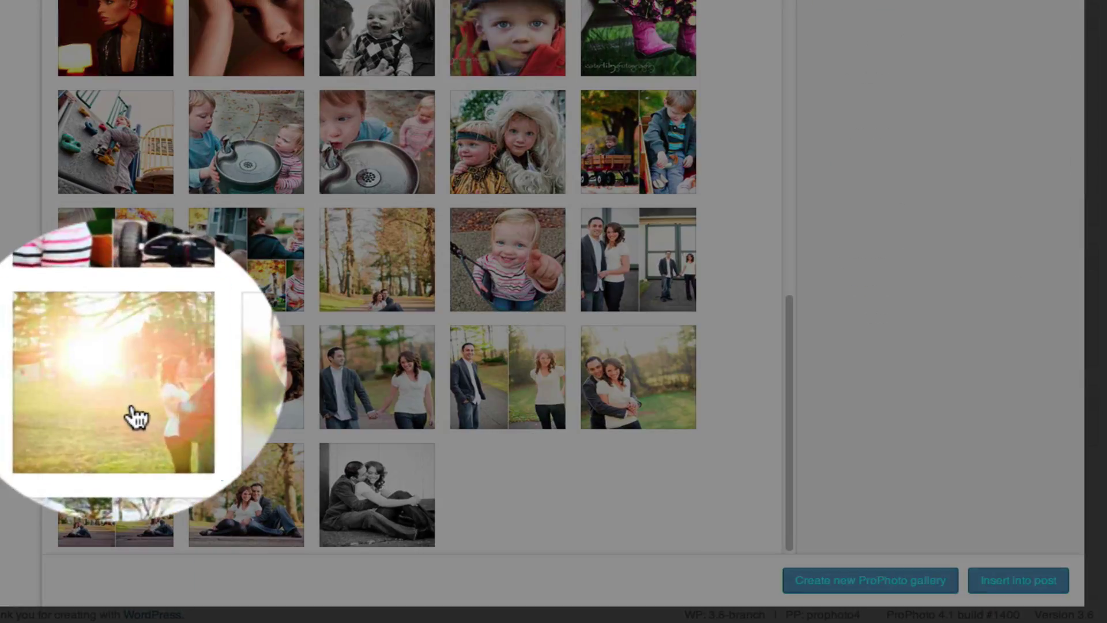
click(213, 426)
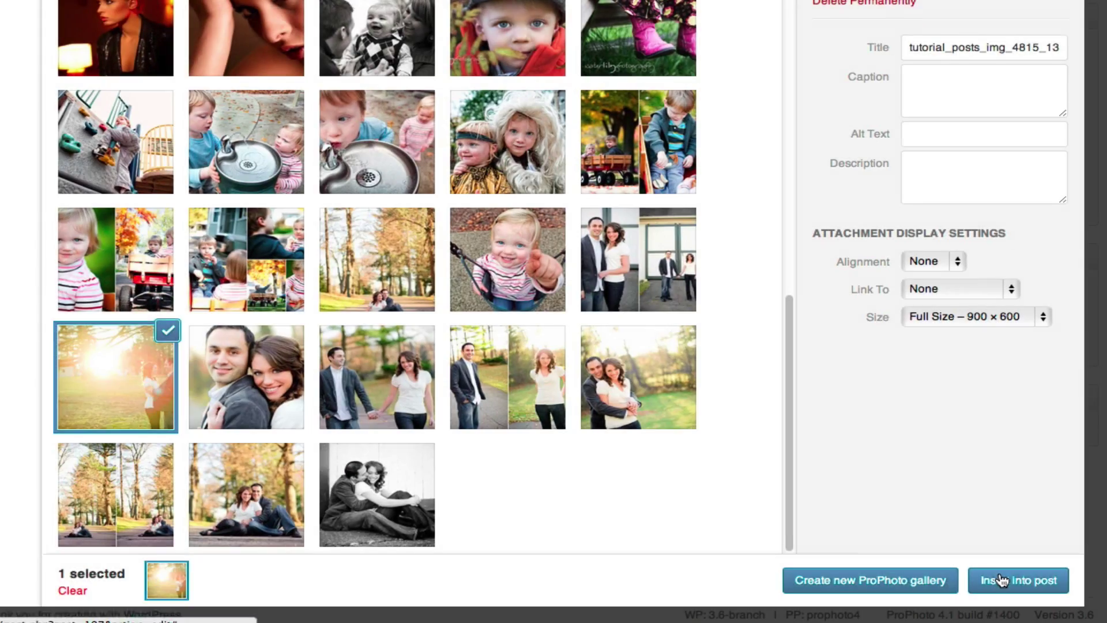
click(998, 579)
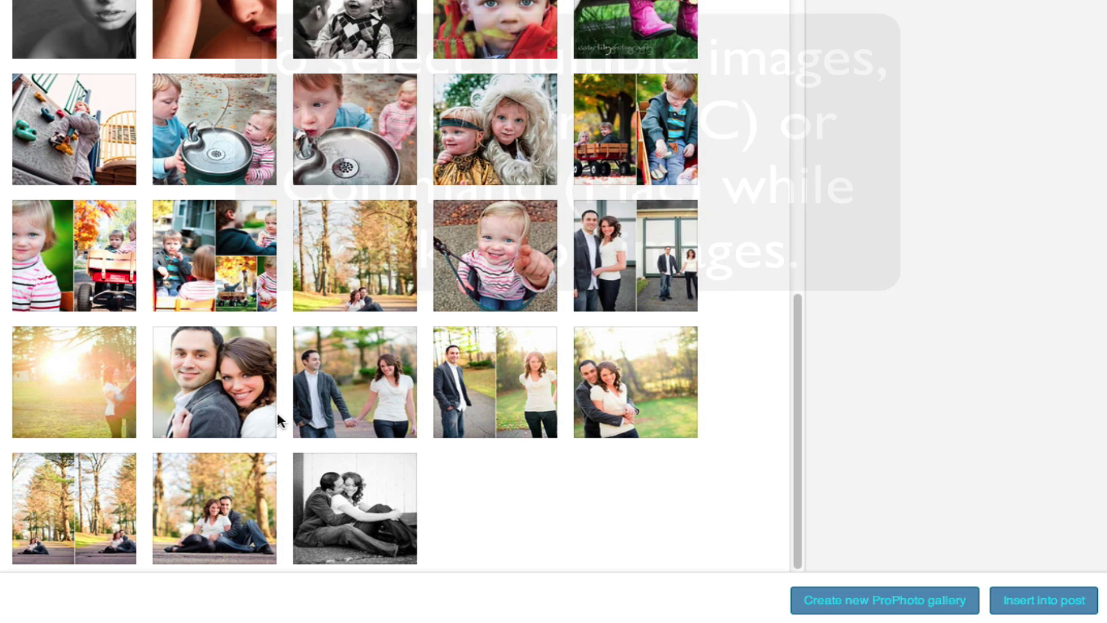
Select the close-up, hand-holding, side-by-side and embracing-on-grass couple photos
click(228, 402)
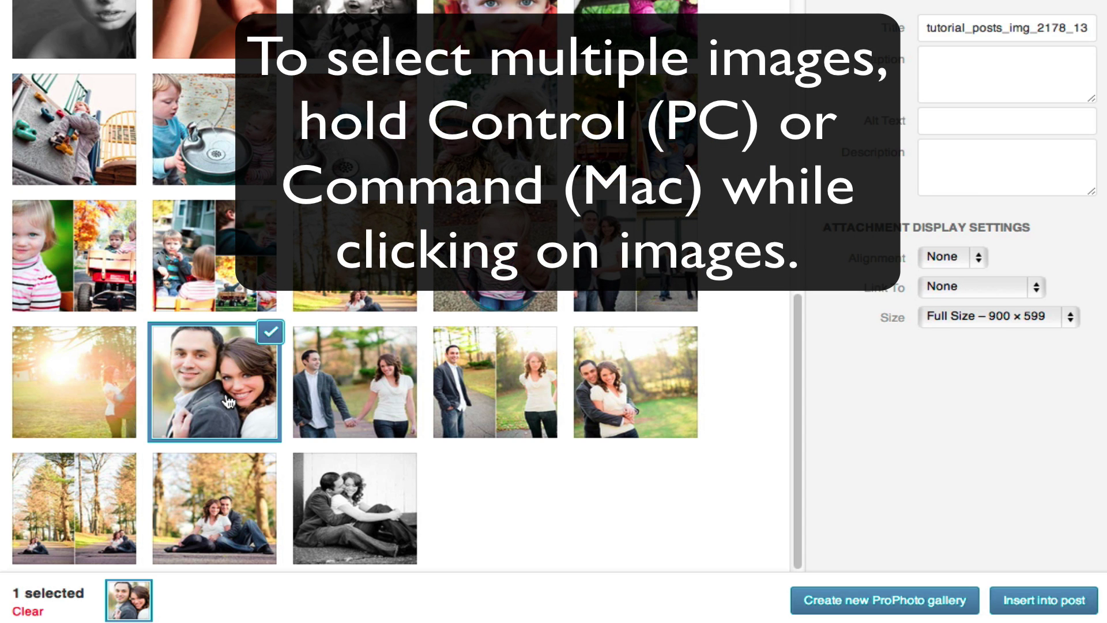
ctrl+click(372, 391)
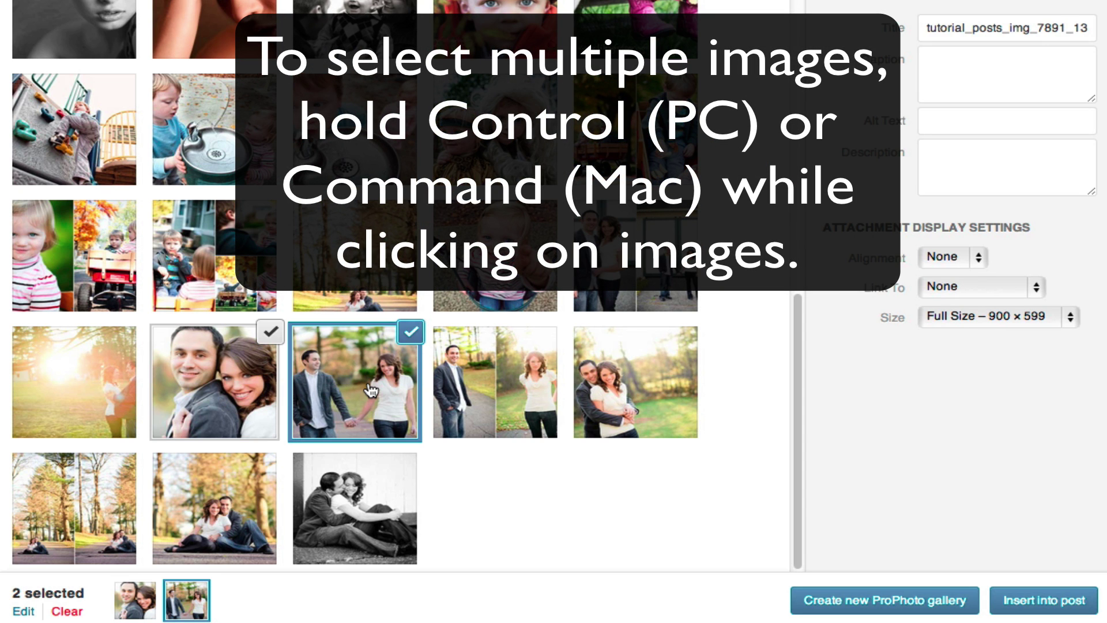
ctrl+click(472, 373)
ctrl+click(662, 377)
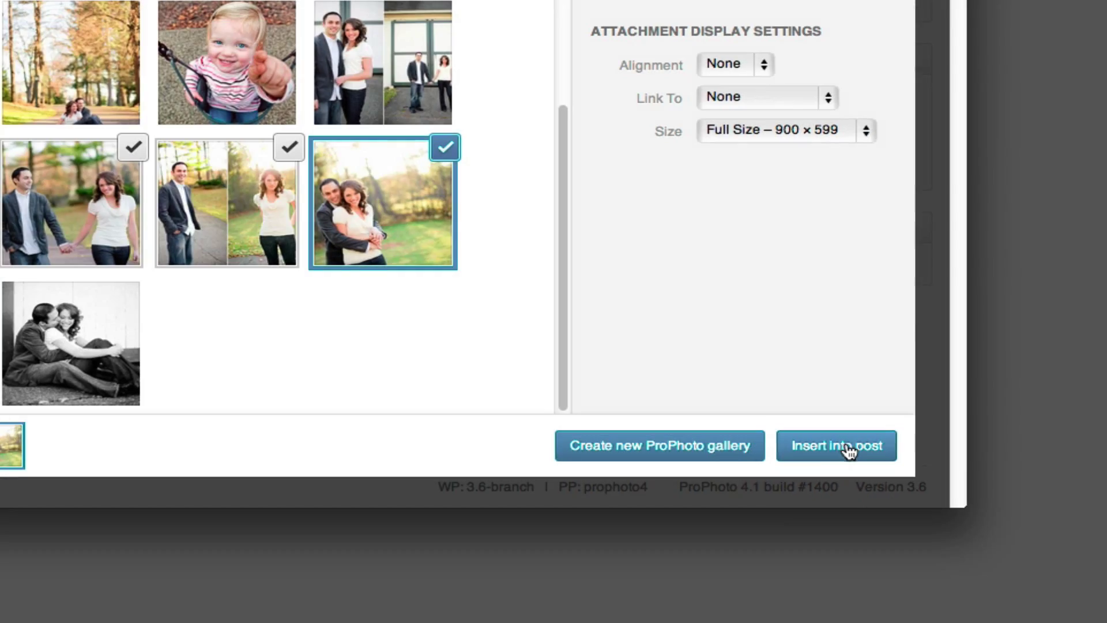
Insert the four selected couple photos into the post and scroll up to review them
click(845, 444)
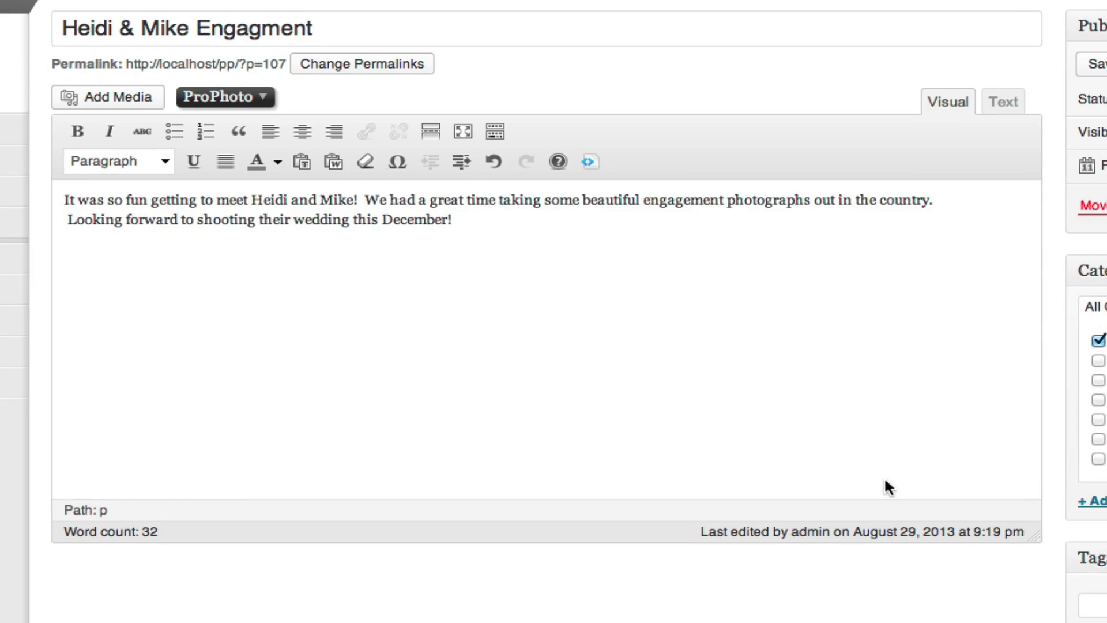
scroll(692, 383, up, 3)
scroll(692, 383, up, 3)
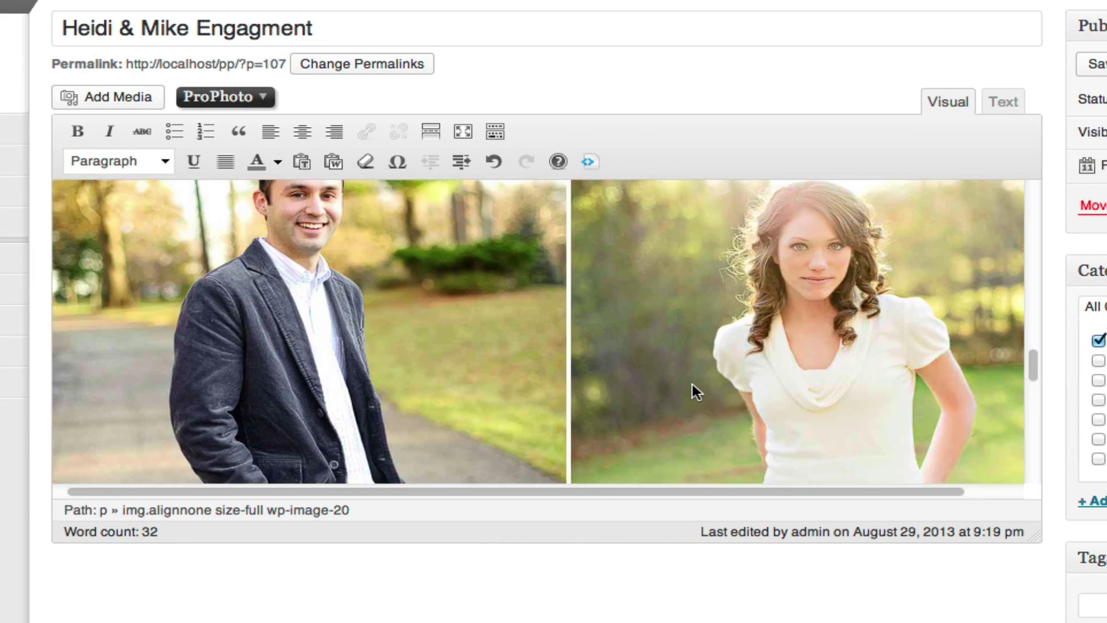
scroll(692, 383, up, 3)
scroll(692, 383, up, 3)
scroll(691, 383, up, 5)
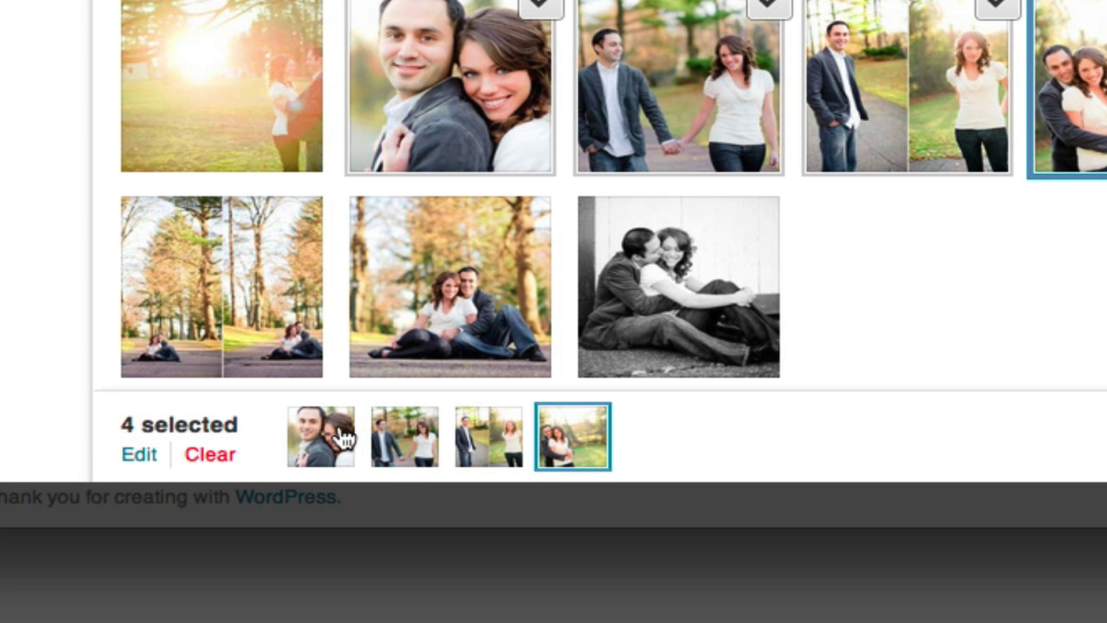
Reorder the selected photos, then clear the four-photo selection
mouse_move(326, 436)
mouse_down()
mouse_move(433, 440)
mouse_move(311, 415)
mouse_move(314, 444)
mouse_up()
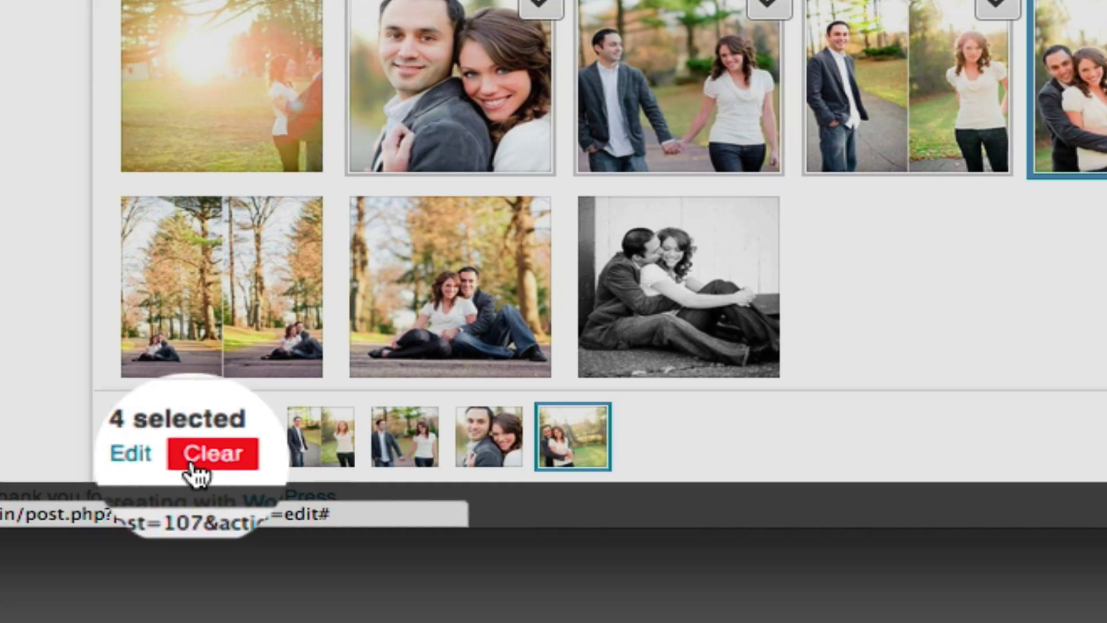
click(196, 455)
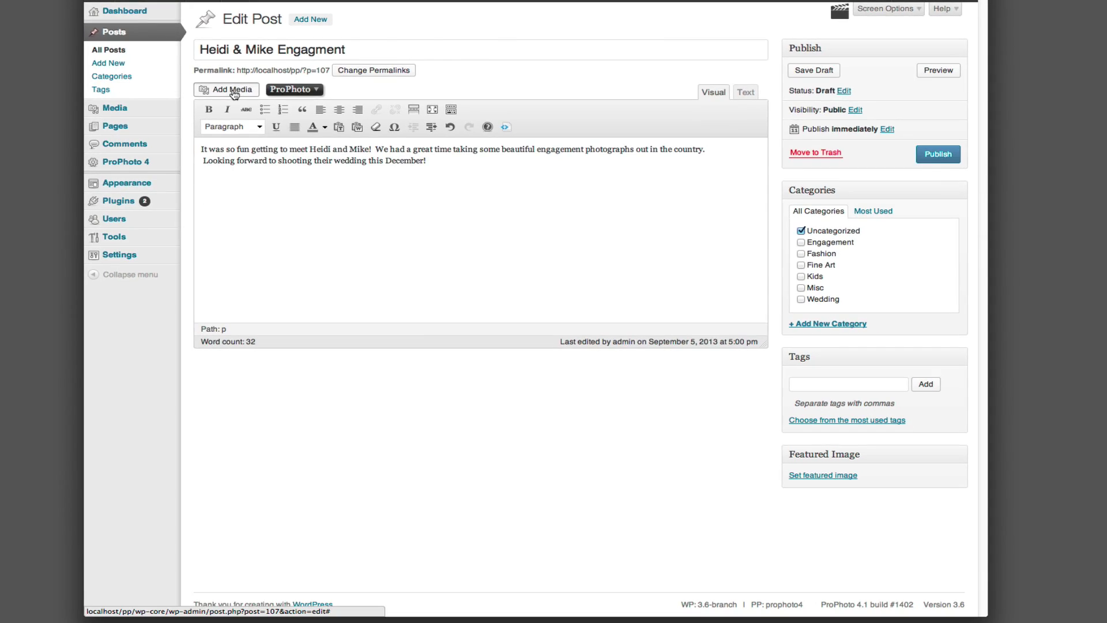
Upload DFS0333.jpg through DFS0547.jpg from the computer through Add Media
click(231, 91)
click(602, 279)
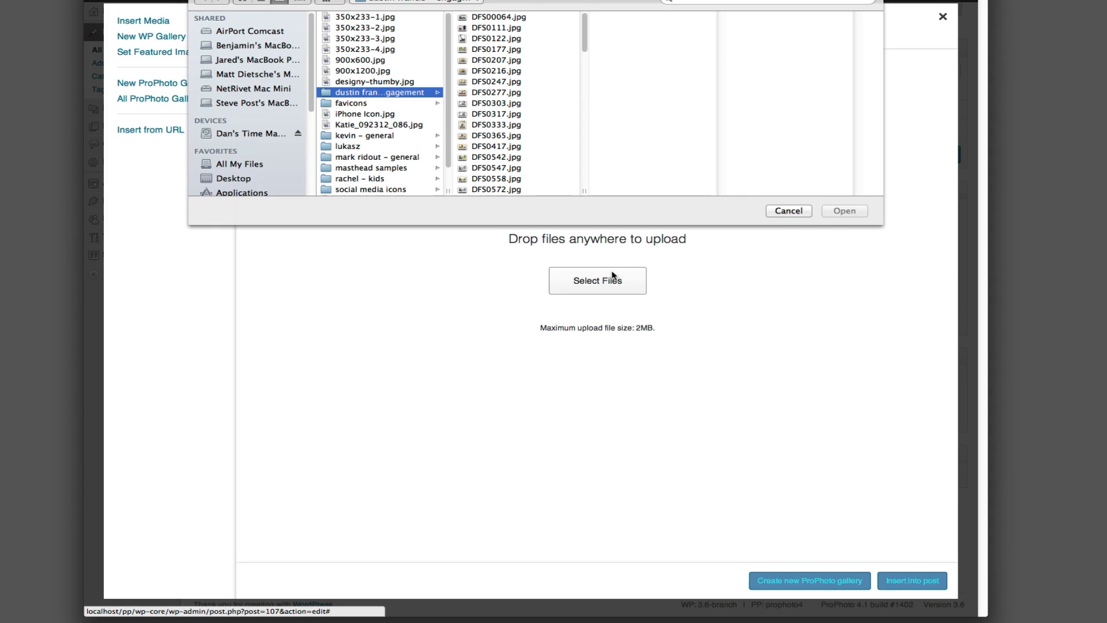
click(535, 126)
shift+click(521, 167)
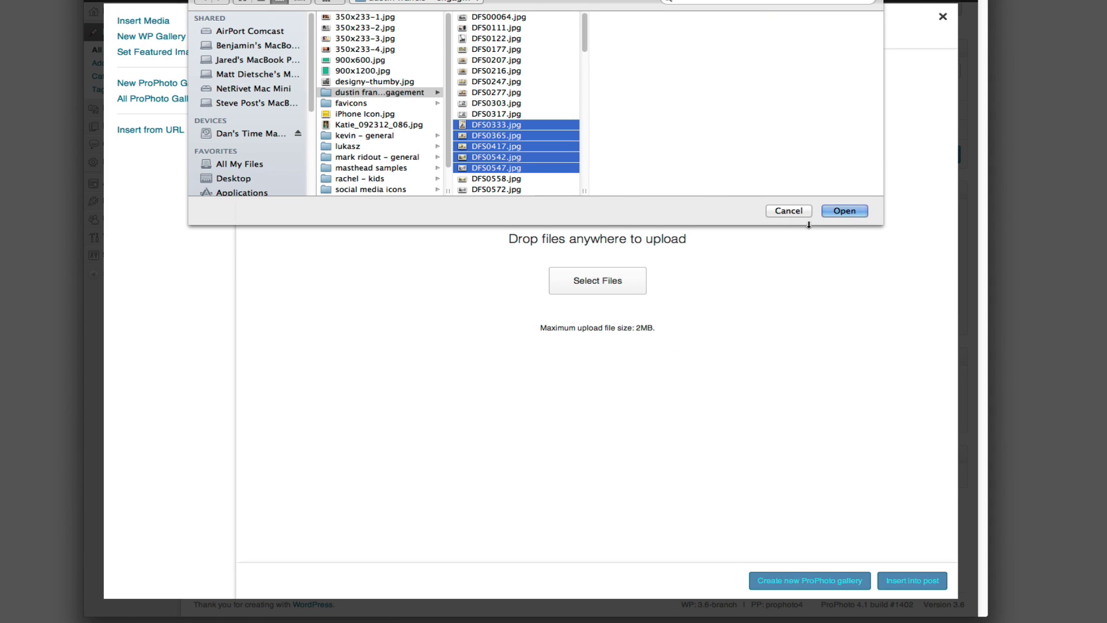
click(833, 212)
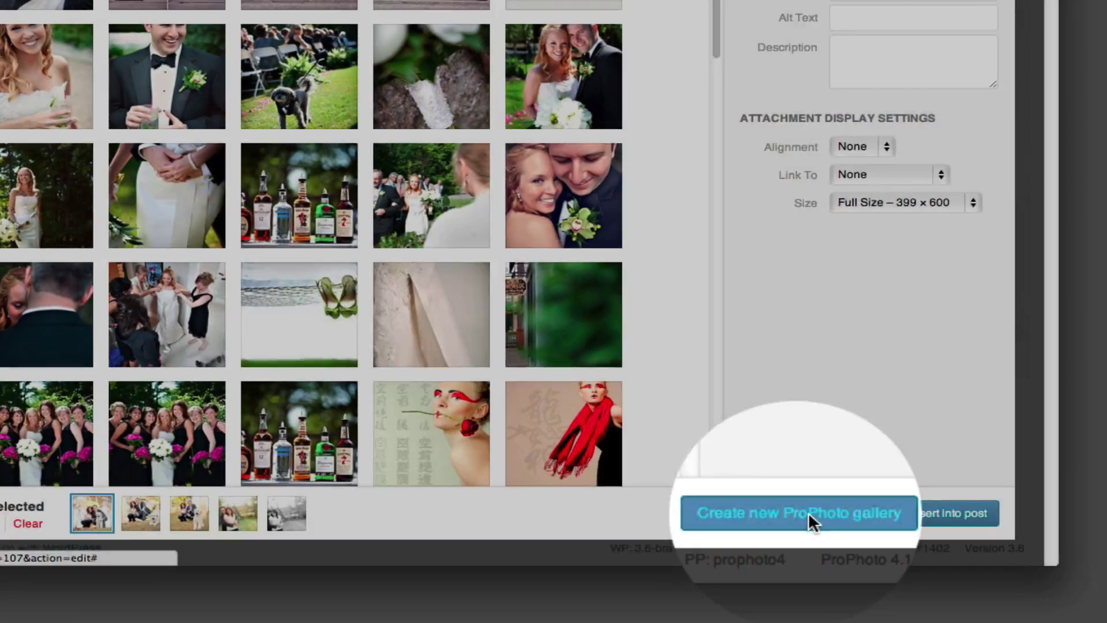
Create a ProPhoto gallery from the uploads with subtitle 'Fall 2013'
click(809, 512)
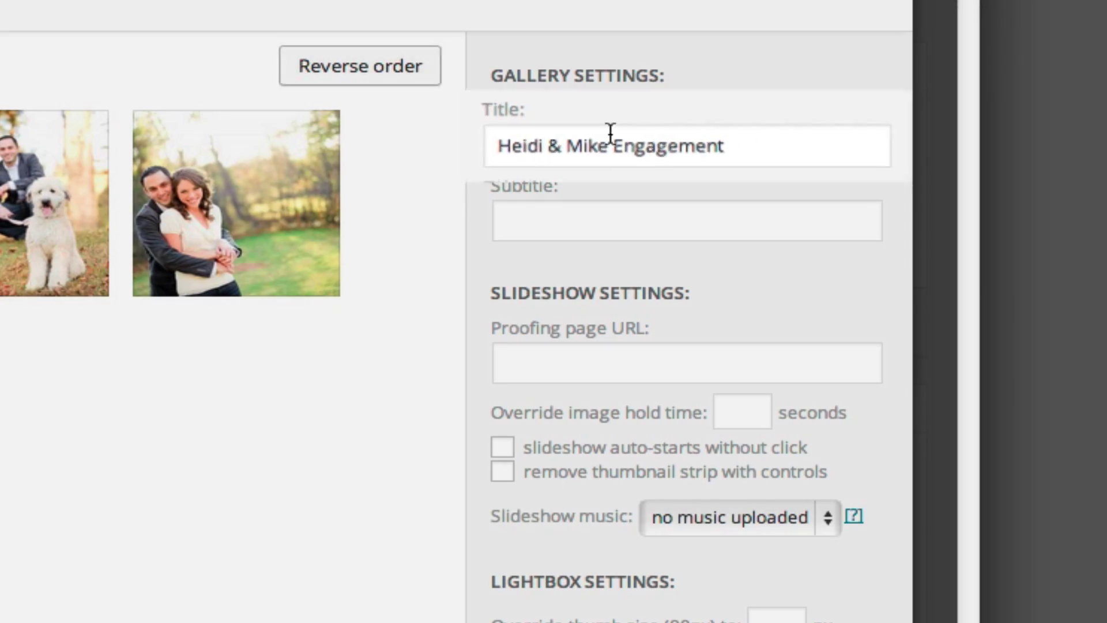
click(658, 147)
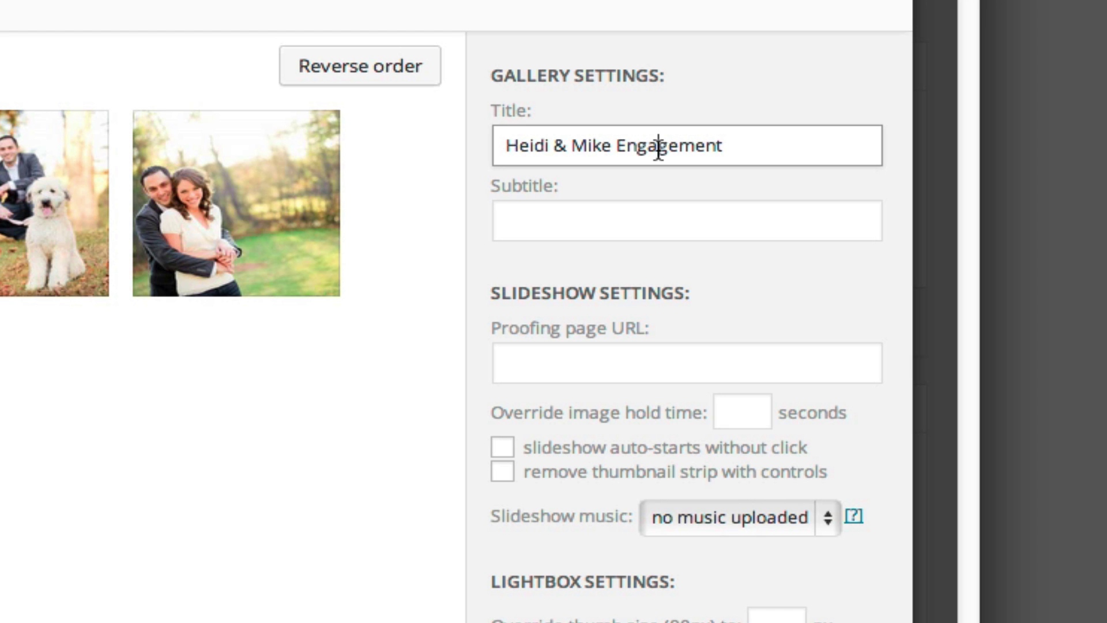
click(623, 225)
text(Fal)
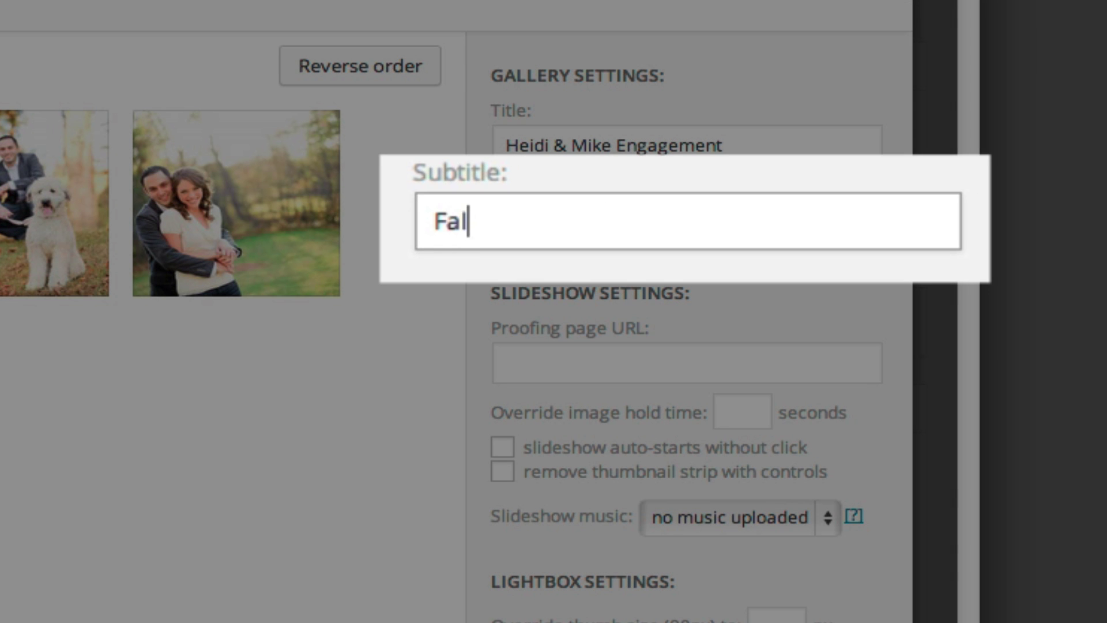
text(013)
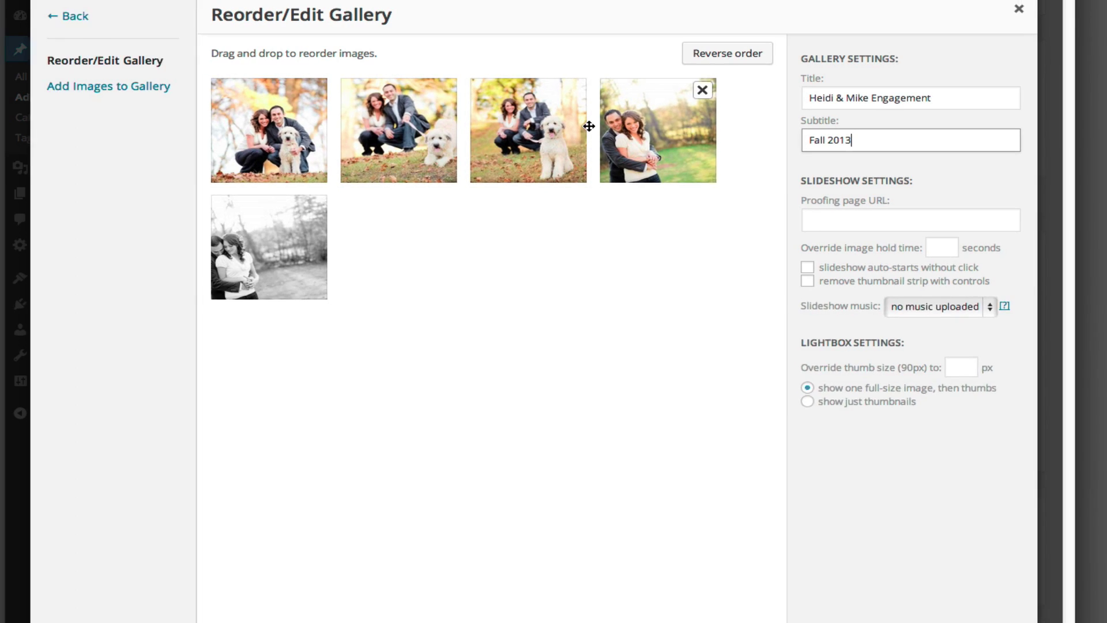
Rearrange the gallery photos and remove the couple-with-dog shot
drag(297, 128, 439, 128)
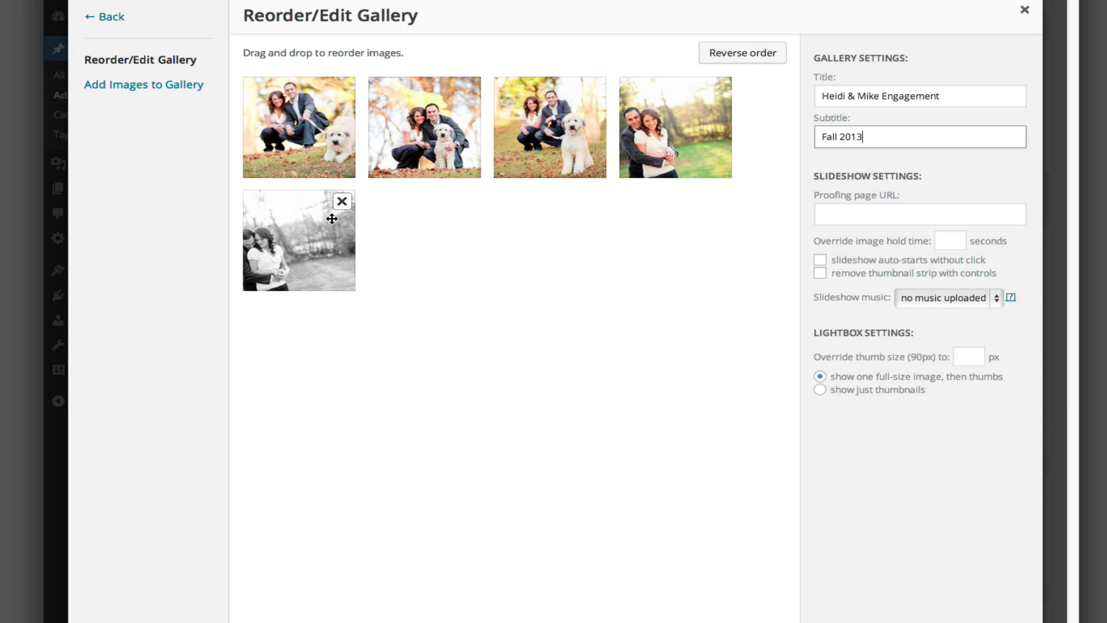
mouse_move(327, 221)
mouse_down()
mouse_move(562, 135)
mouse_move(577, 109)
mouse_up()
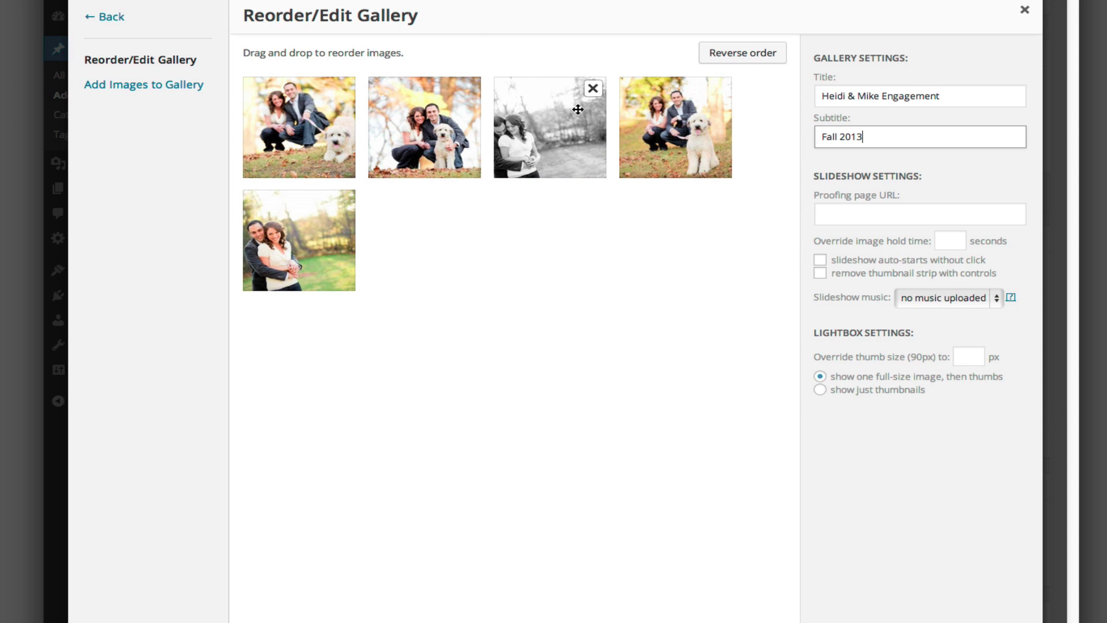
click(723, 93)
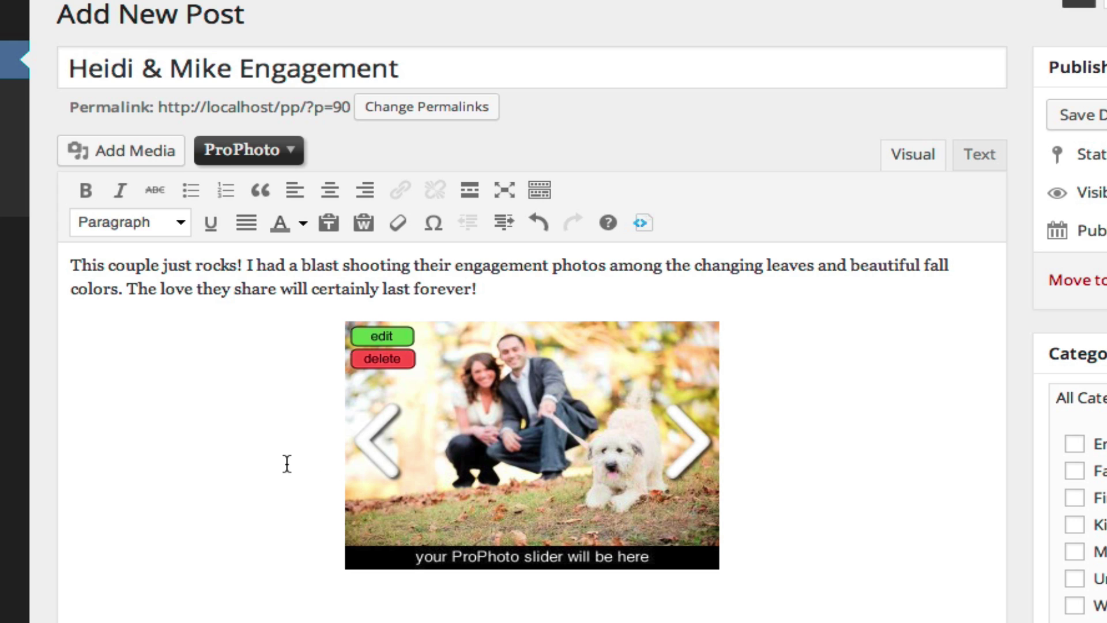
Edit the engagement gallery's slider placeholder in the post so it can be re-inserted as a lightbox
click(390, 339)
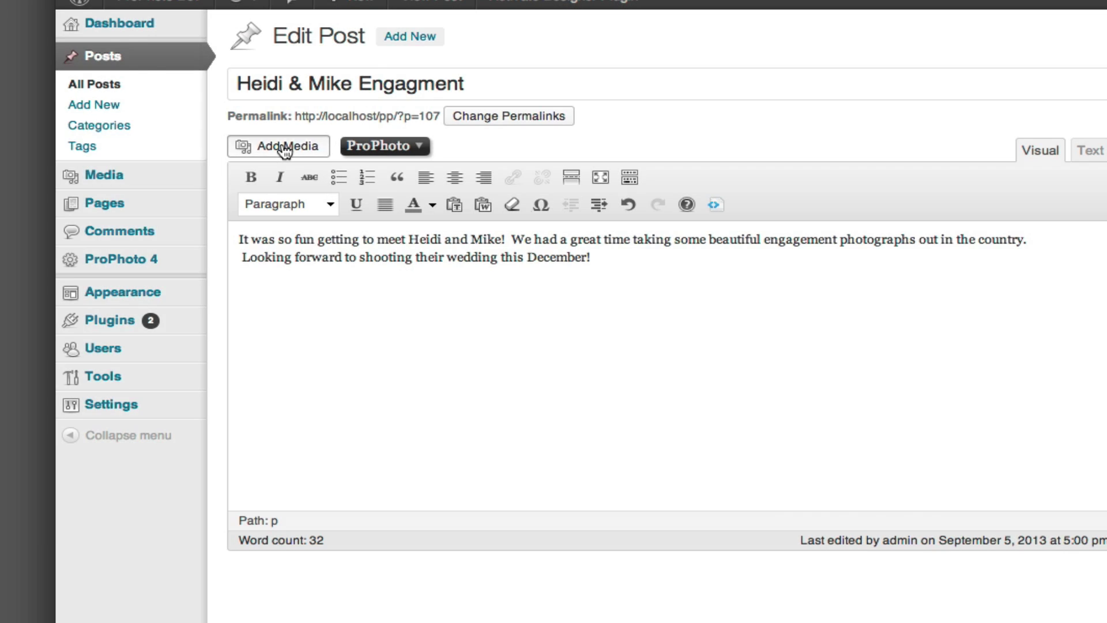
Start a new ProPhoto gallery from Add Media, drawing on the Media Library
click(287, 146)
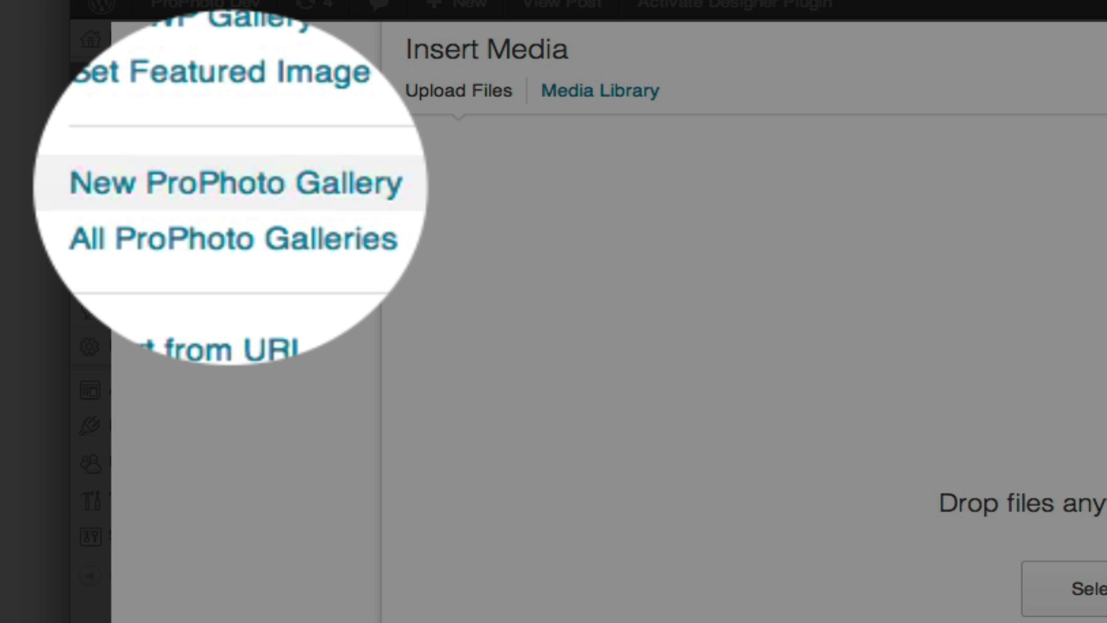
click(303, 201)
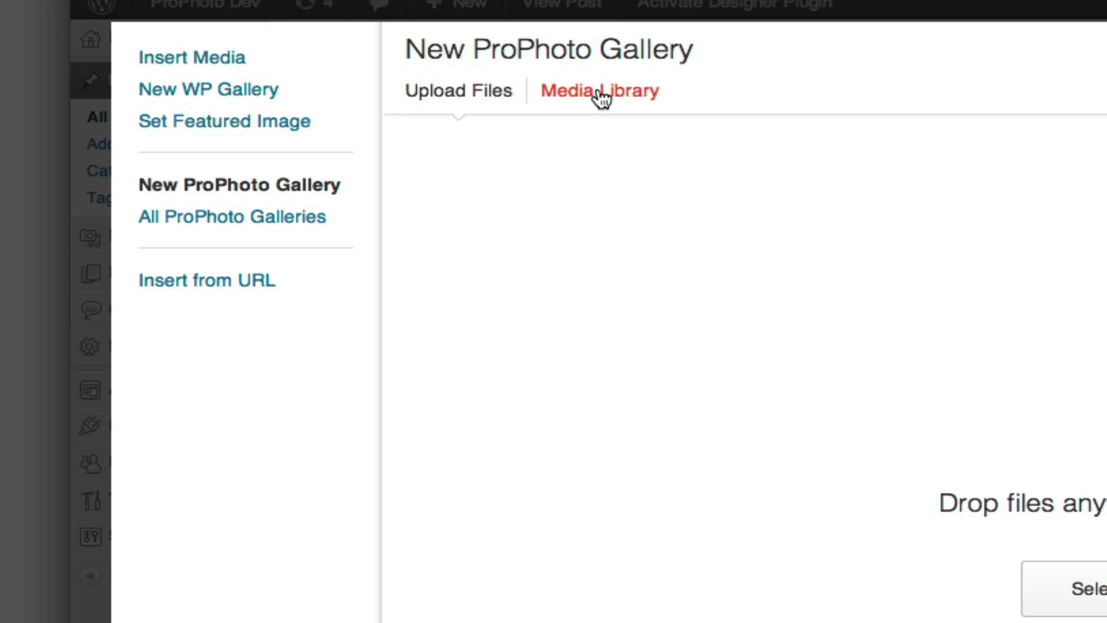
click(597, 95)
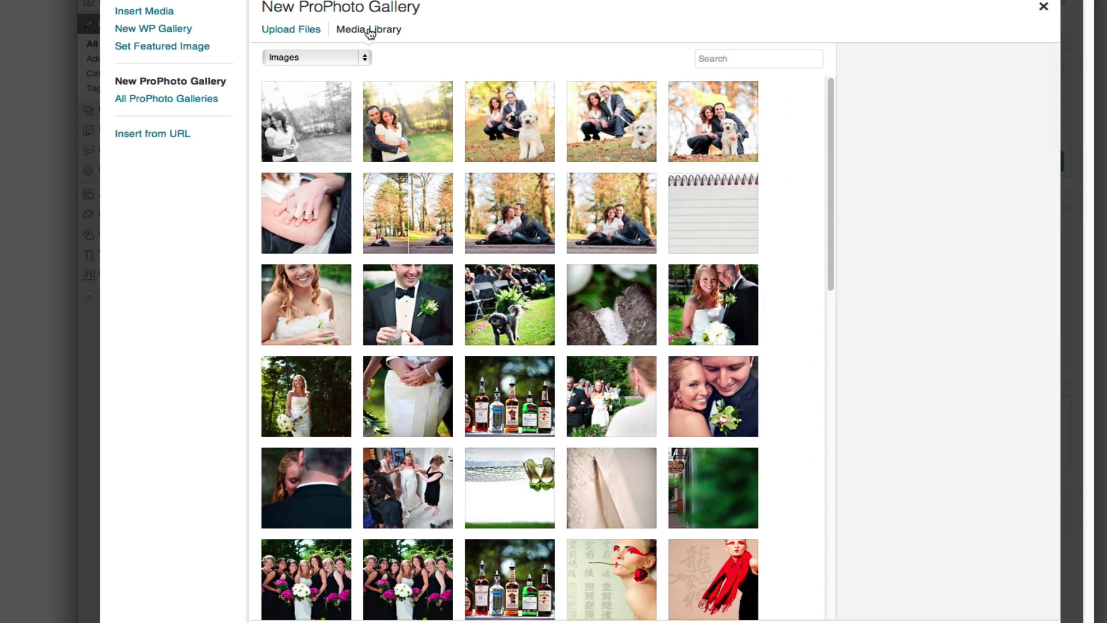
Select four couple photos and create the new ProPhoto gallery from them
scroll(526, 186, down, 5)
scroll(526, 186, down, 5)
scroll(527, 193, down, 3)
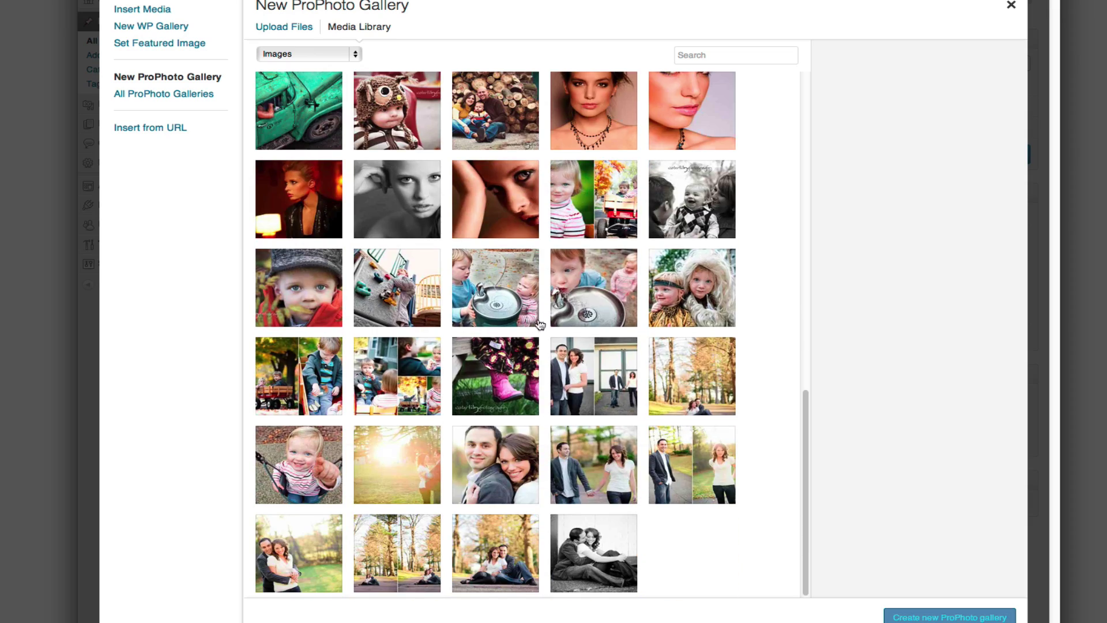
click(514, 470)
click(594, 463)
click(666, 461)
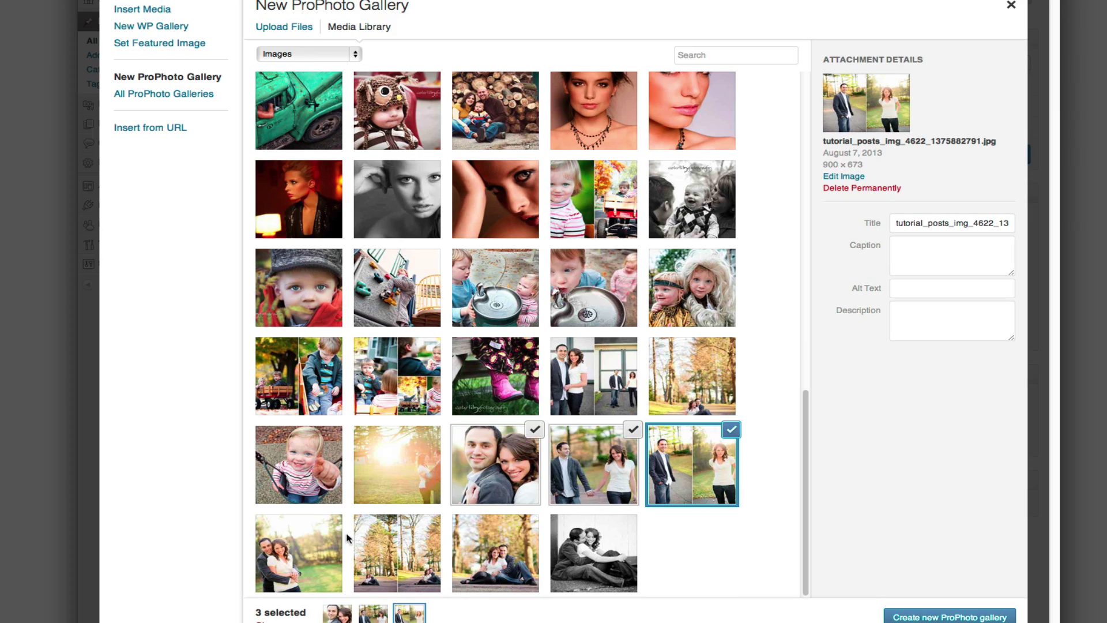
click(329, 543)
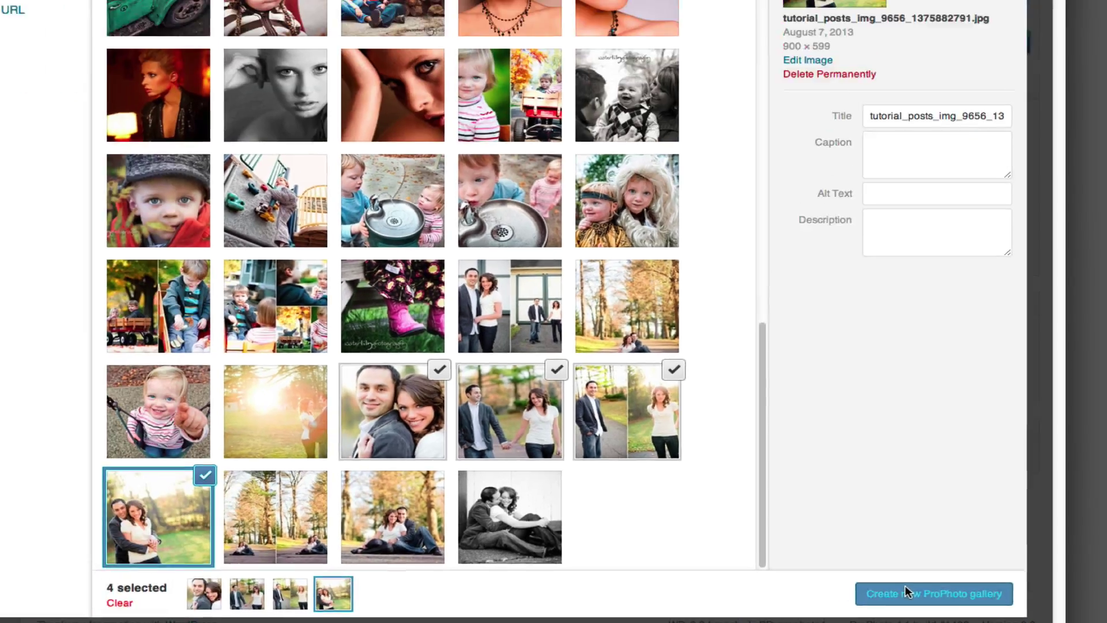
click(904, 584)
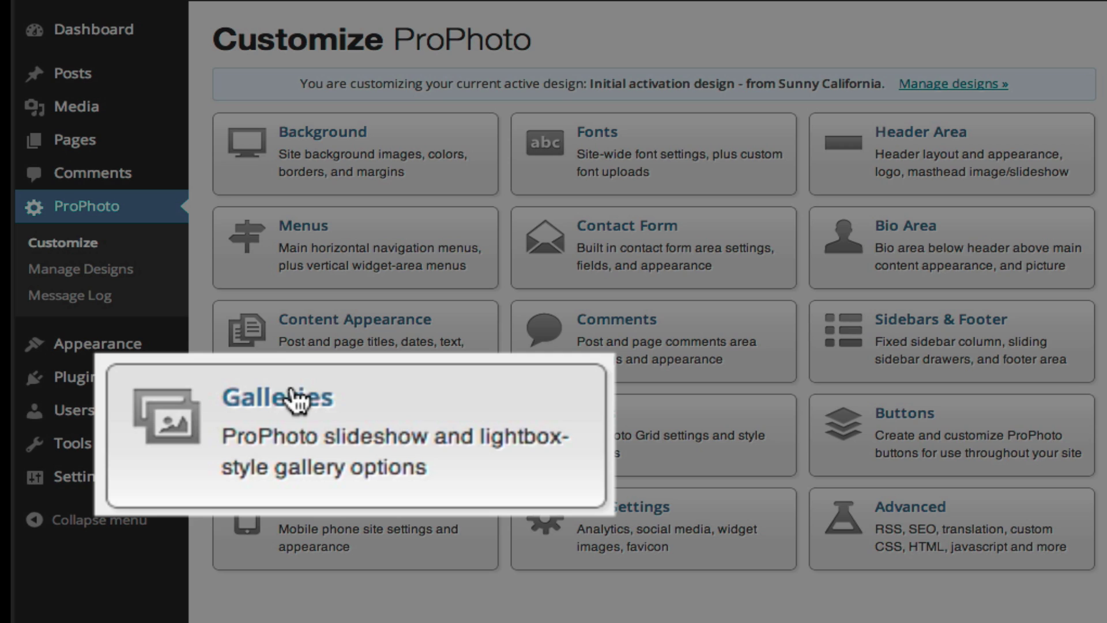
Browse ProPhoto's Slider Galleries settings under Galleries, including arrow, caption and navigation options
click(314, 413)
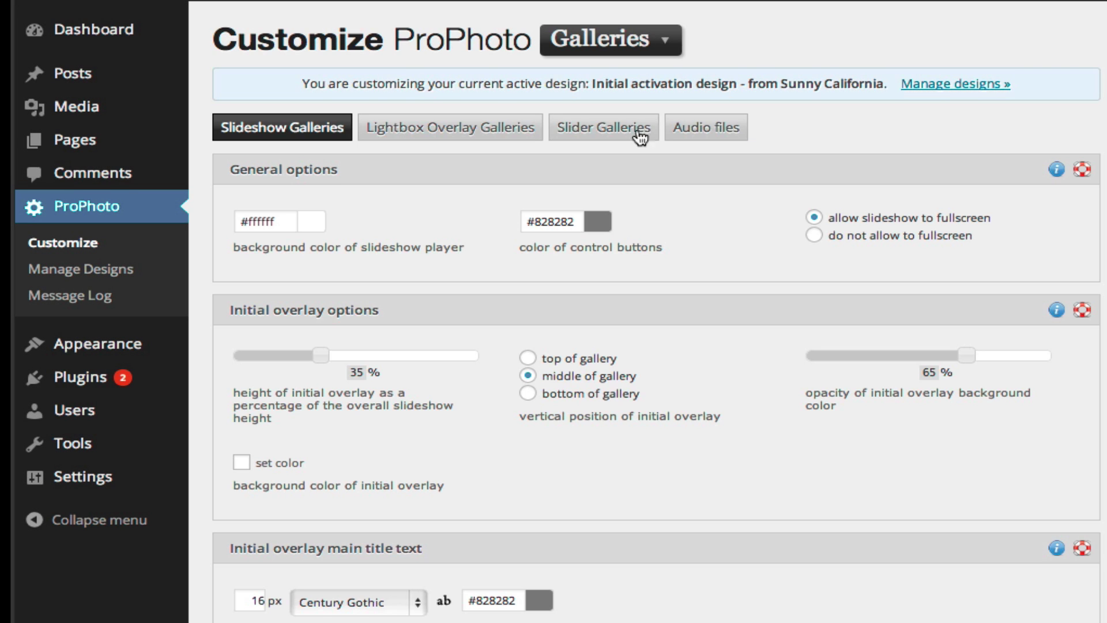
click(637, 136)
scroll(701, 385, down, 8)
scroll(700, 385, down, 4)
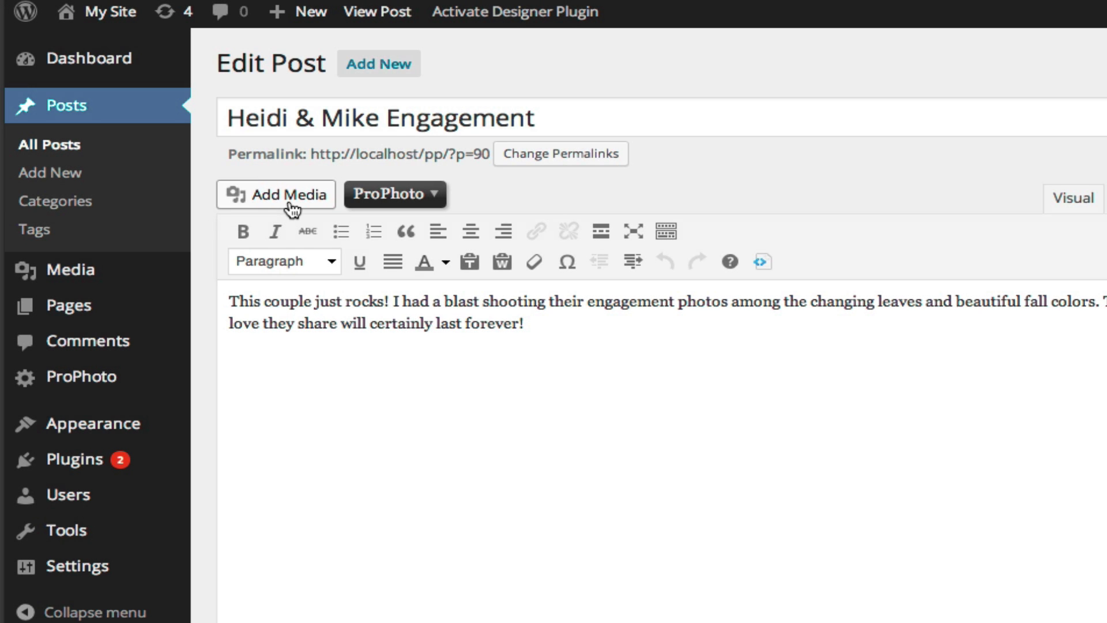
List all ProPhoto galleries via Add Media, then via the ProPhoto dropdown's Your Galleries
click(291, 203)
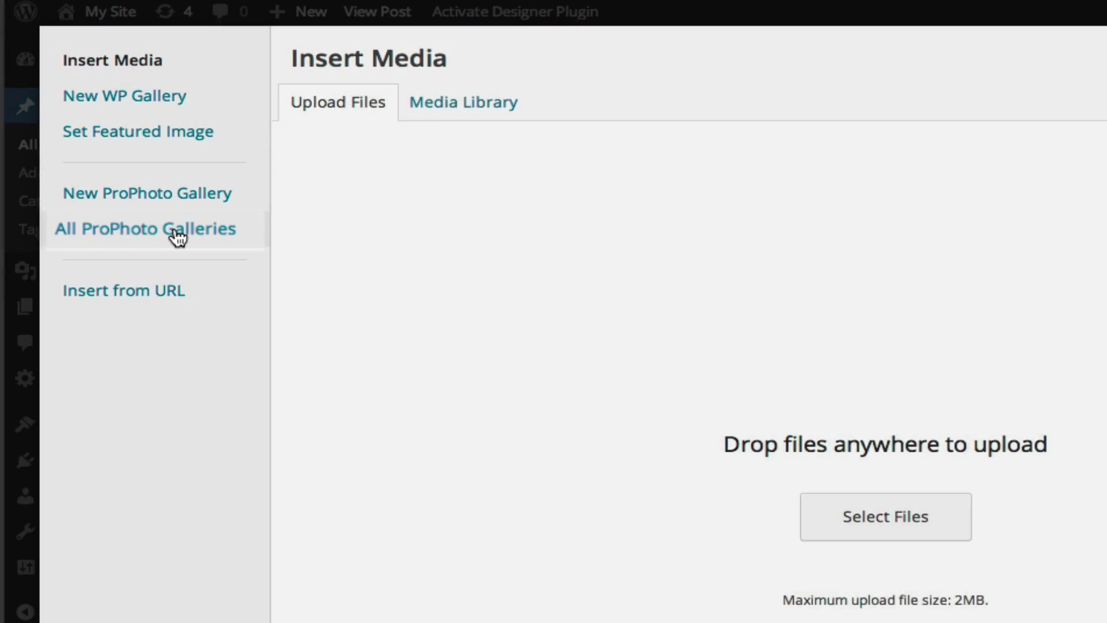
click(178, 233)
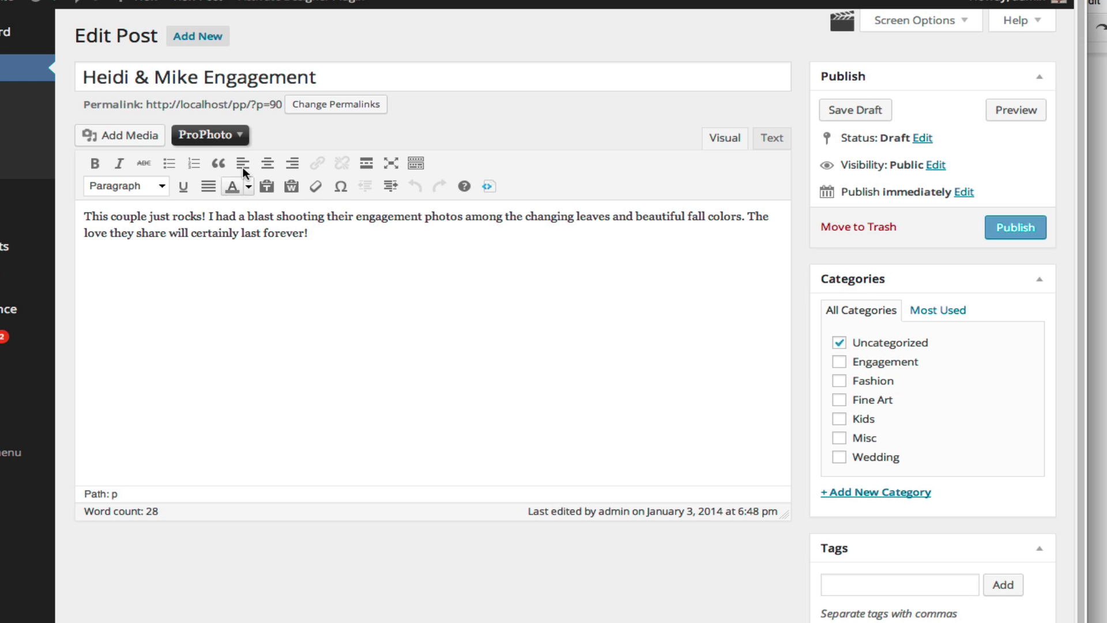
click(239, 135)
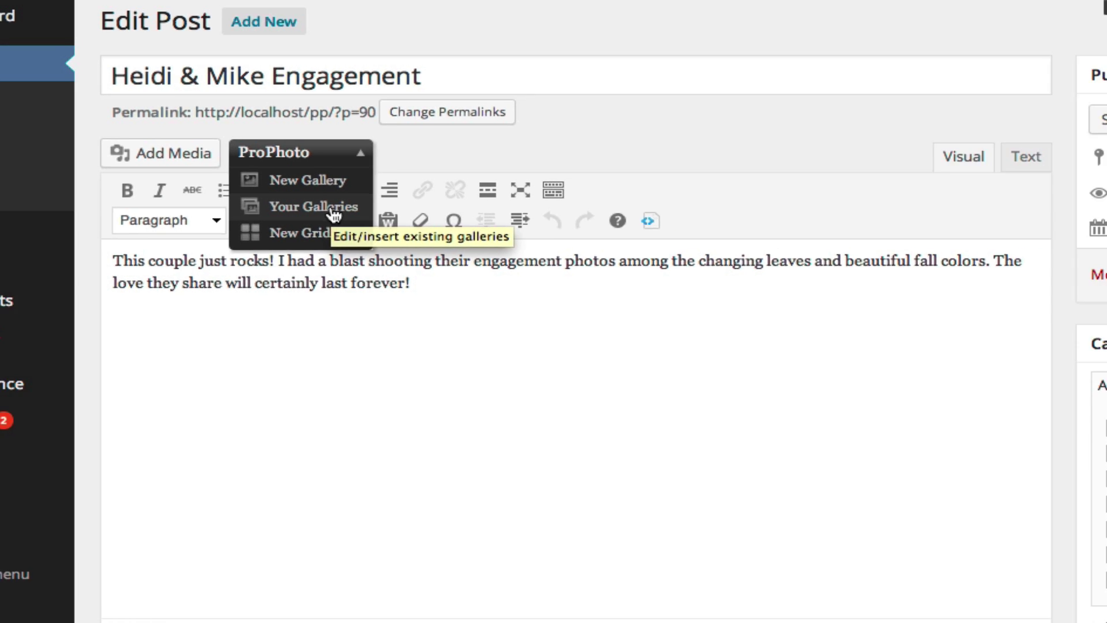
click(334, 213)
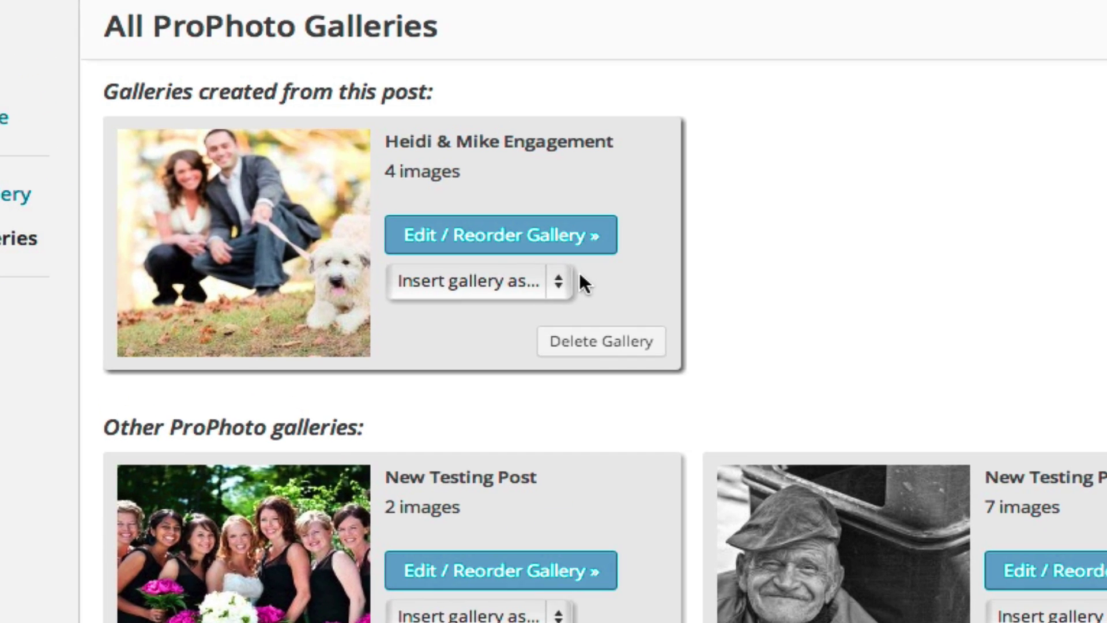
Open the 'Insert gallery as...' choices for the Heidi & Mike Engagement gallery
click(562, 276)
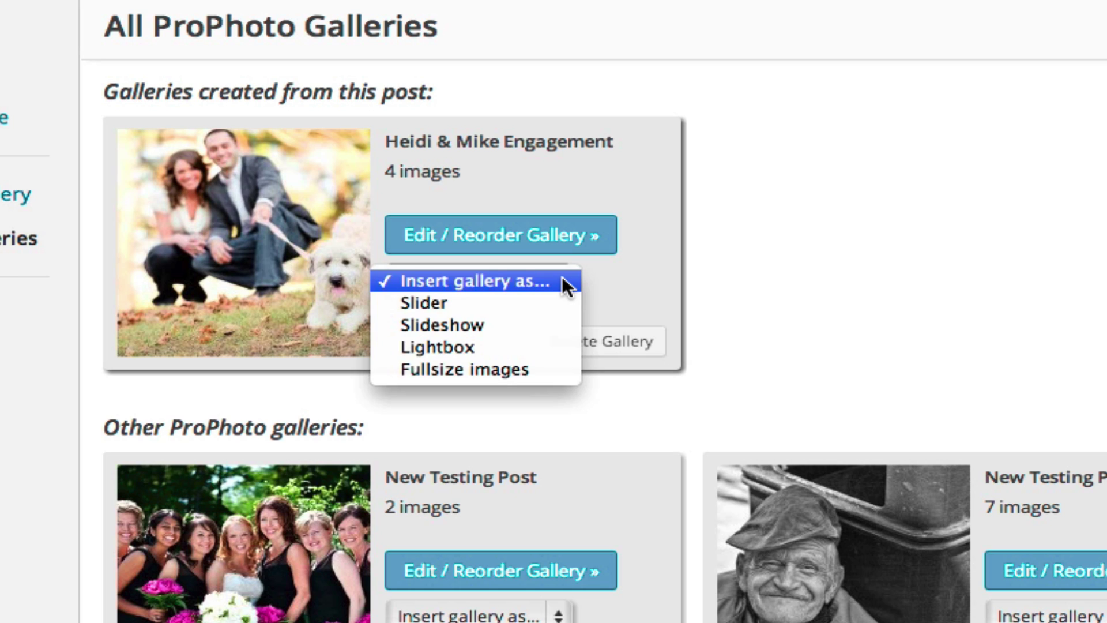